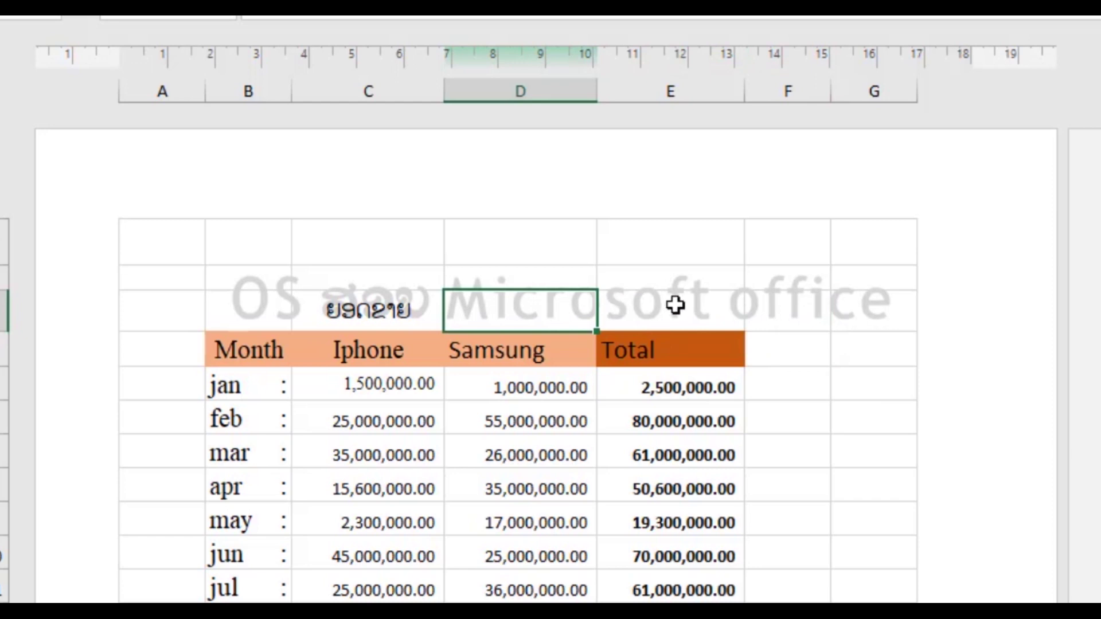
left_click(676, 305)
left_click(767, 305)
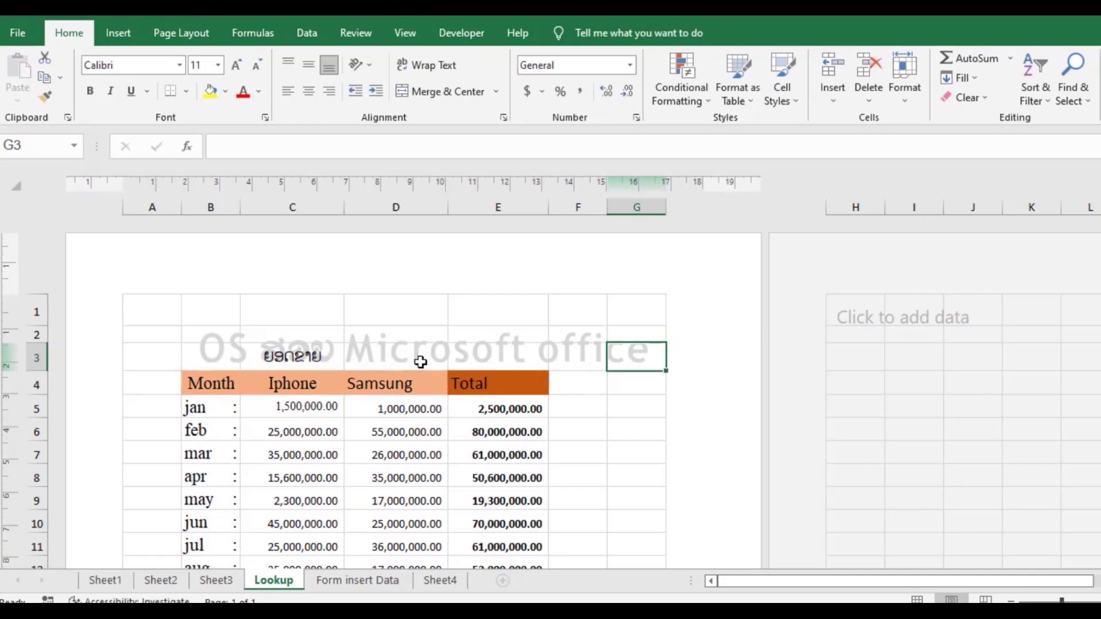
left_click(519, 309)
left_click(282, 304)
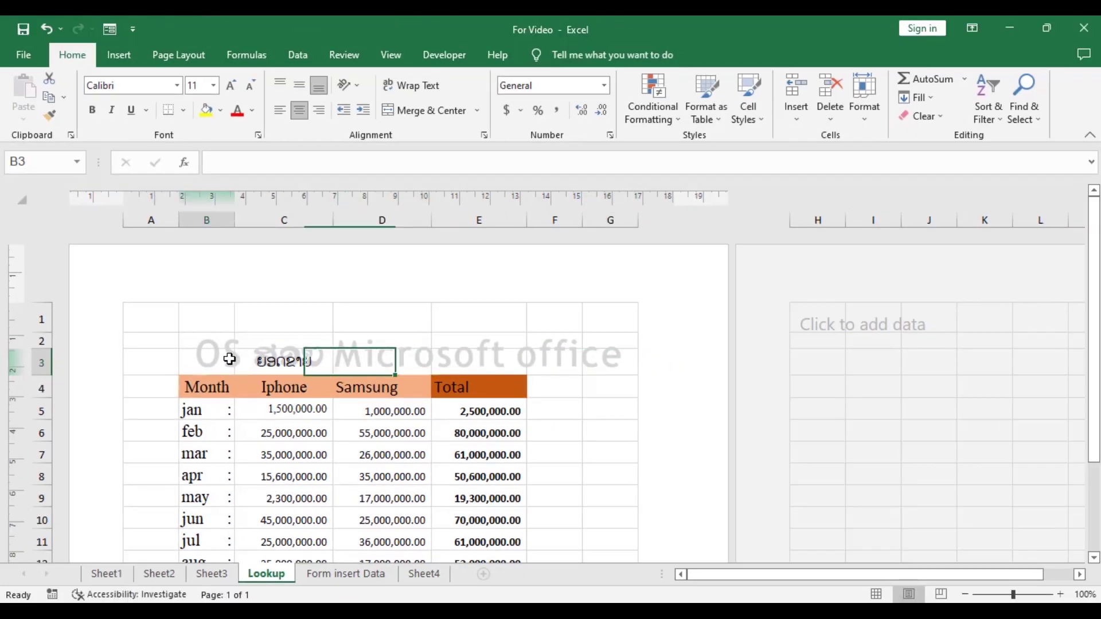
left_click(285, 361)
left_click(378, 363)
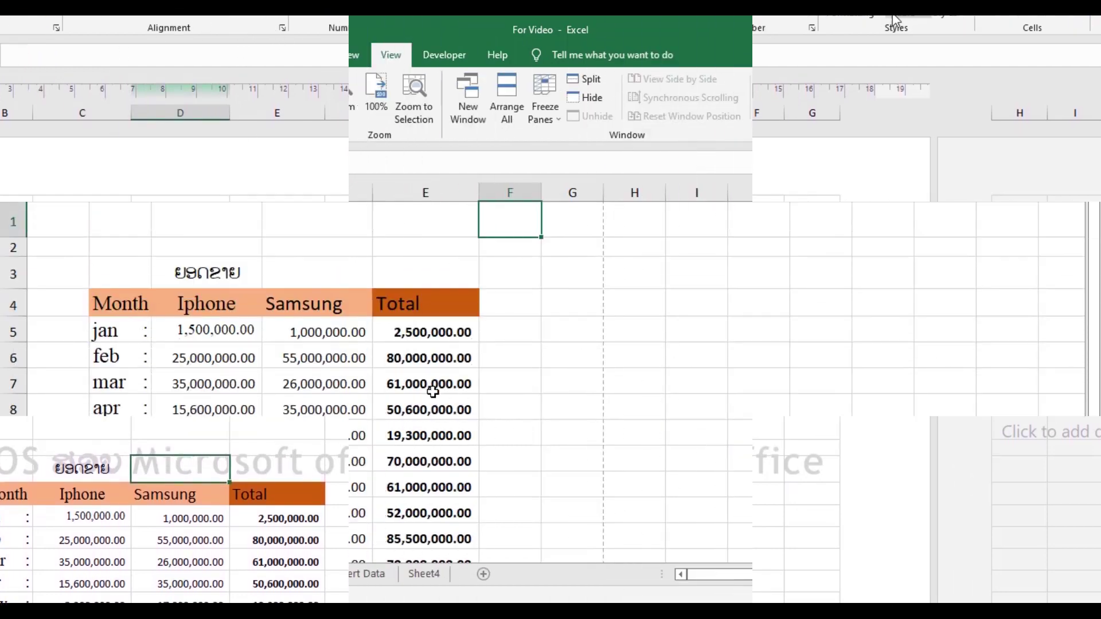
left_click(433, 392)
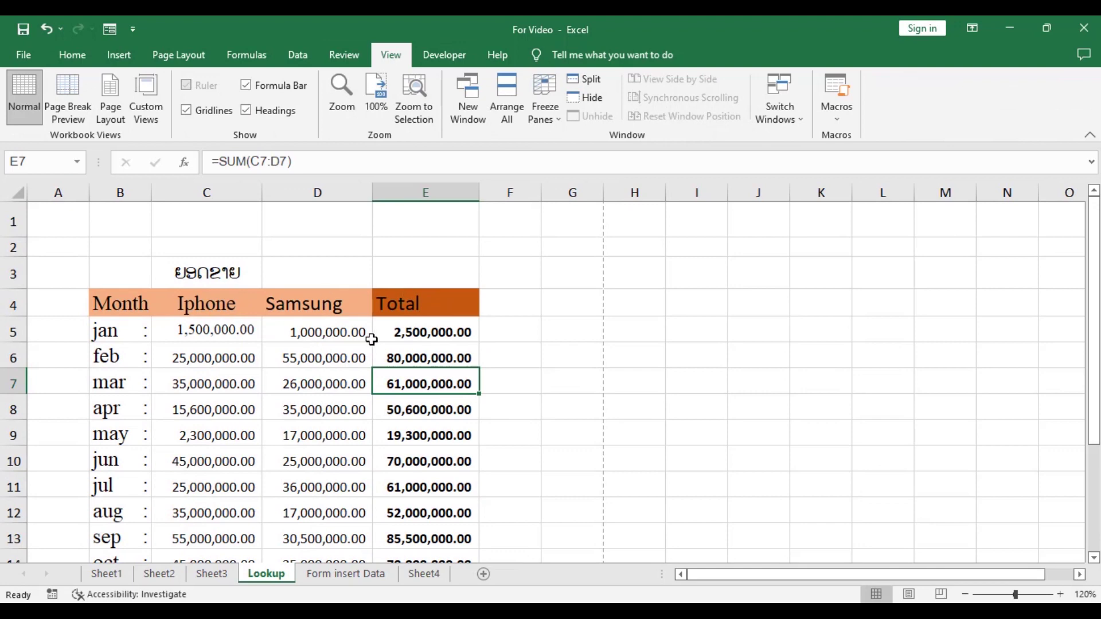
left_click(501, 349)
left_click(315, 280)
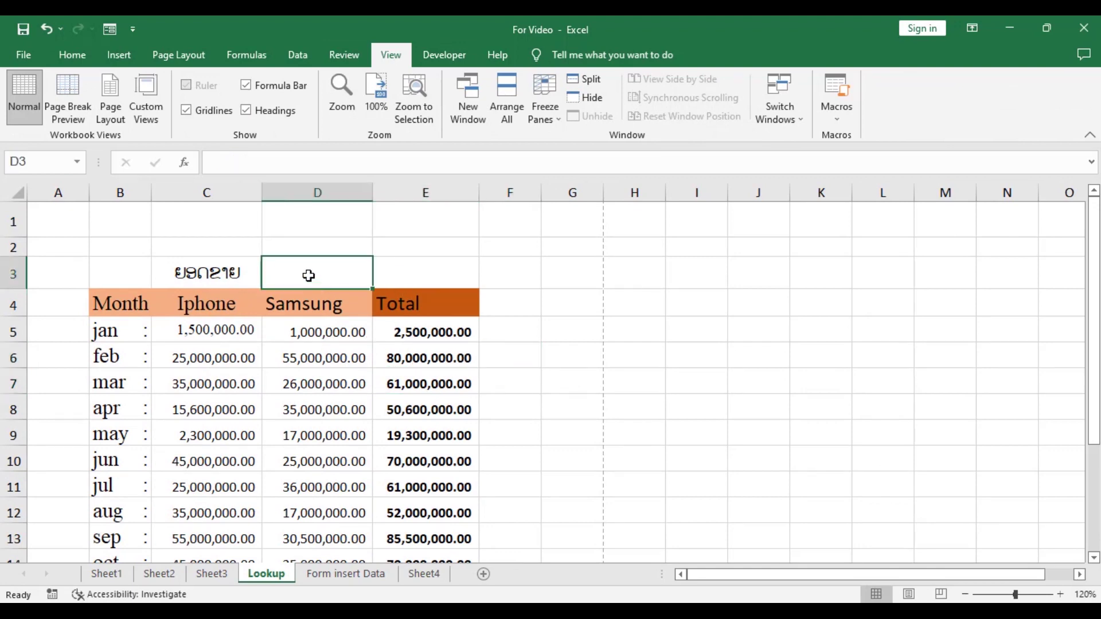
- Add a header and footer to the Lookup sheet
left_click(71, 54)
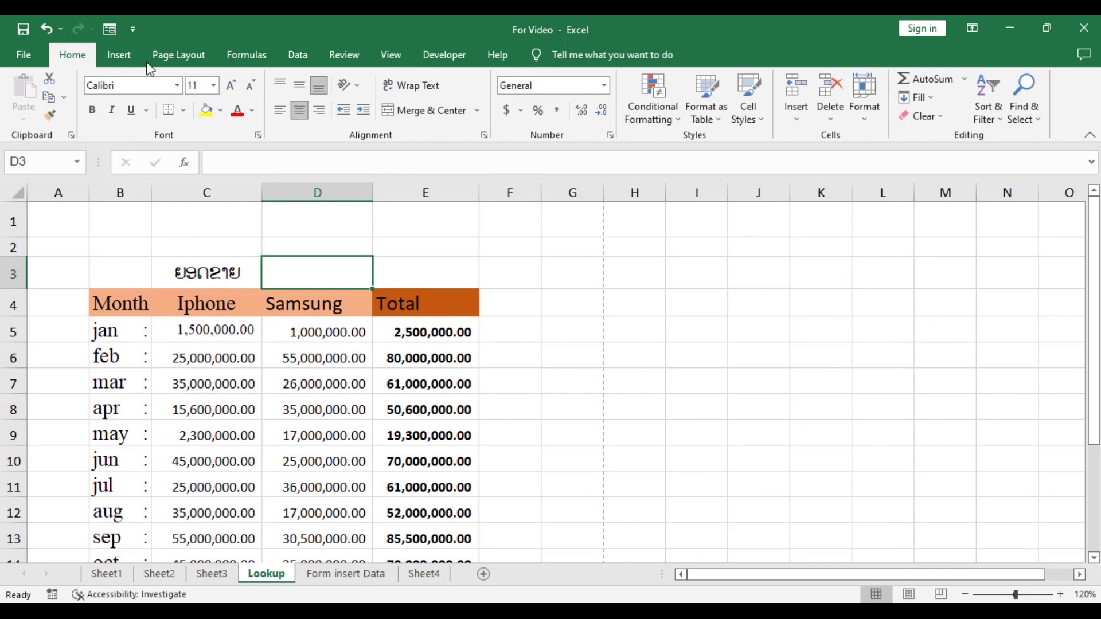
left_click(122, 60)
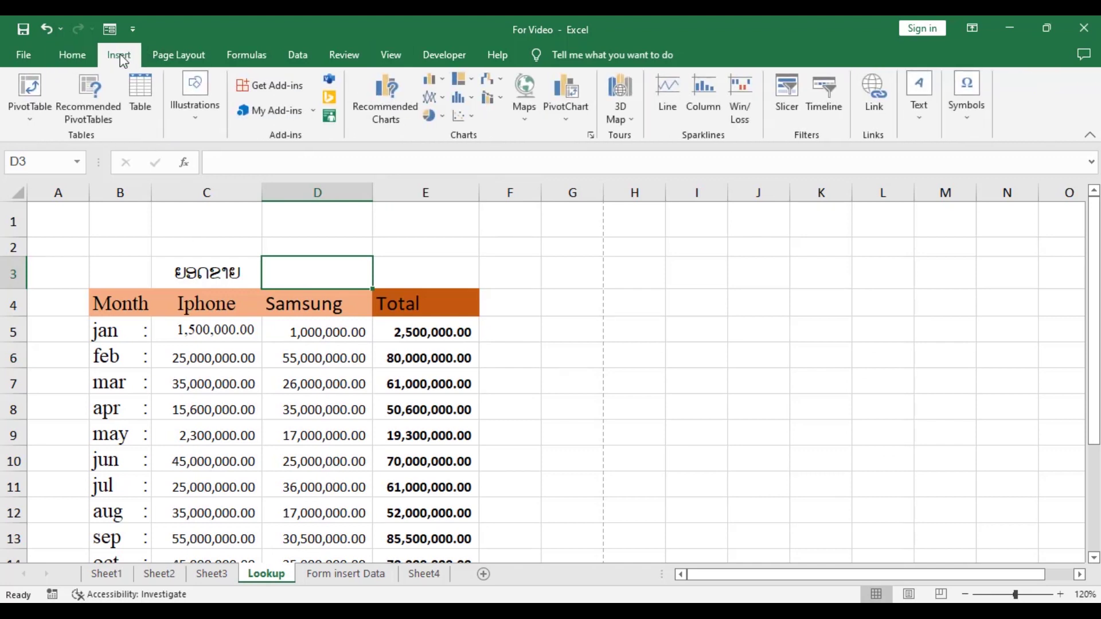
left_click(918, 121)
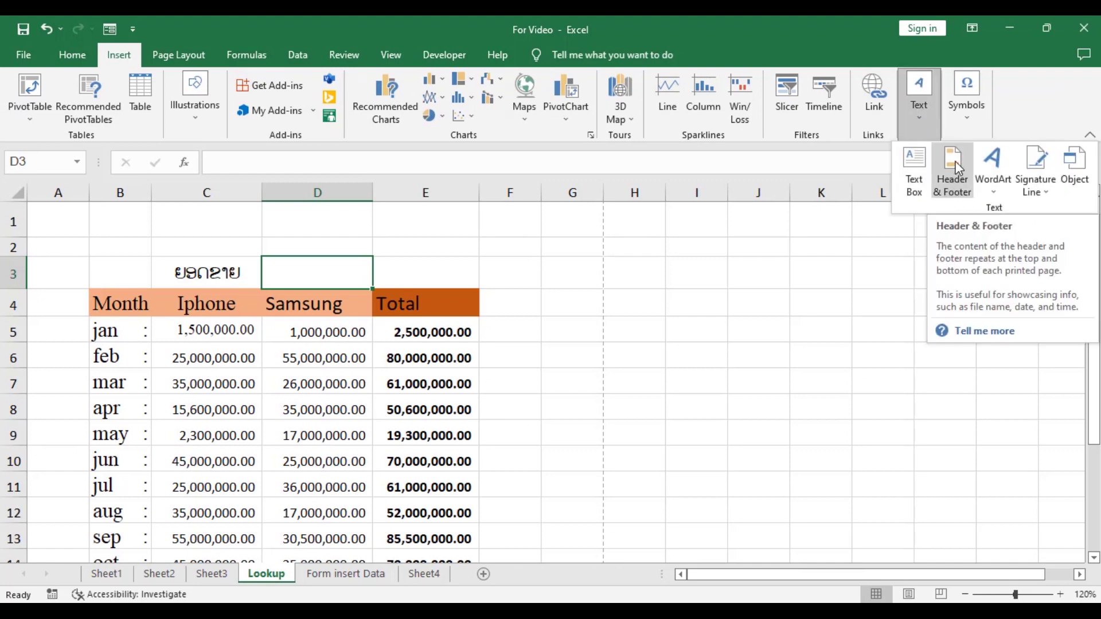
left_click(953, 167)
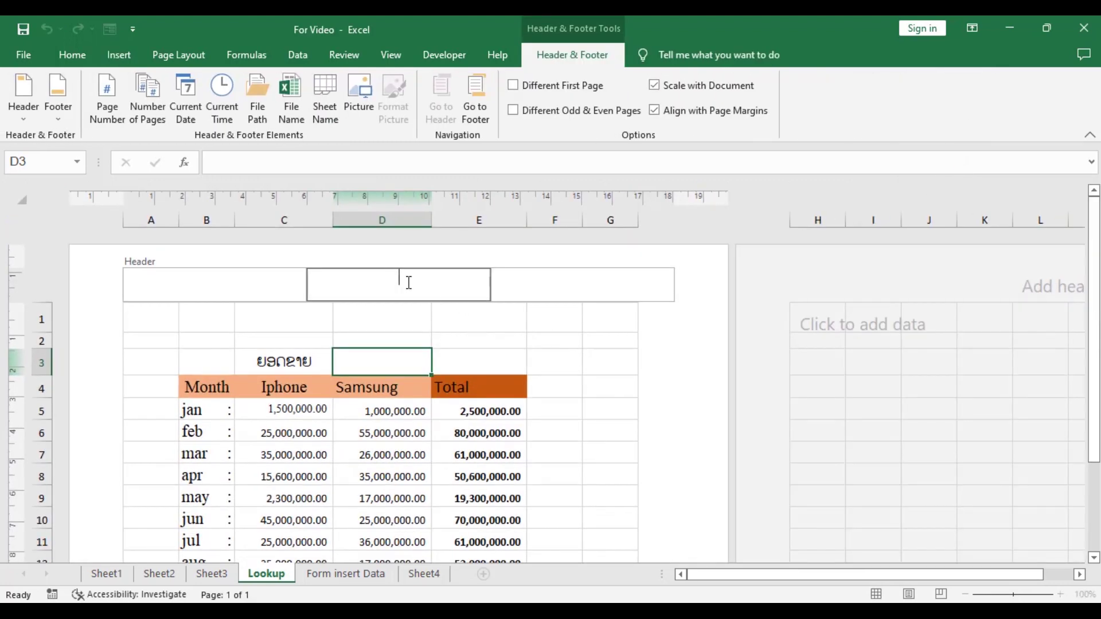
left_click(262, 280)
left_click(350, 289)
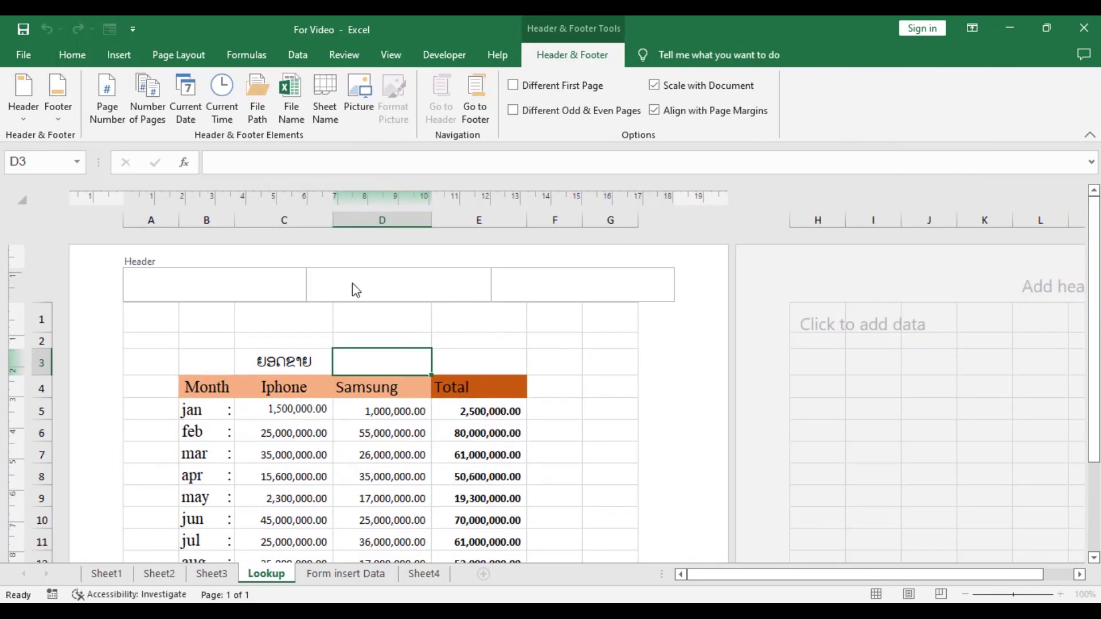
left_click(533, 283)
left_click(432, 290)
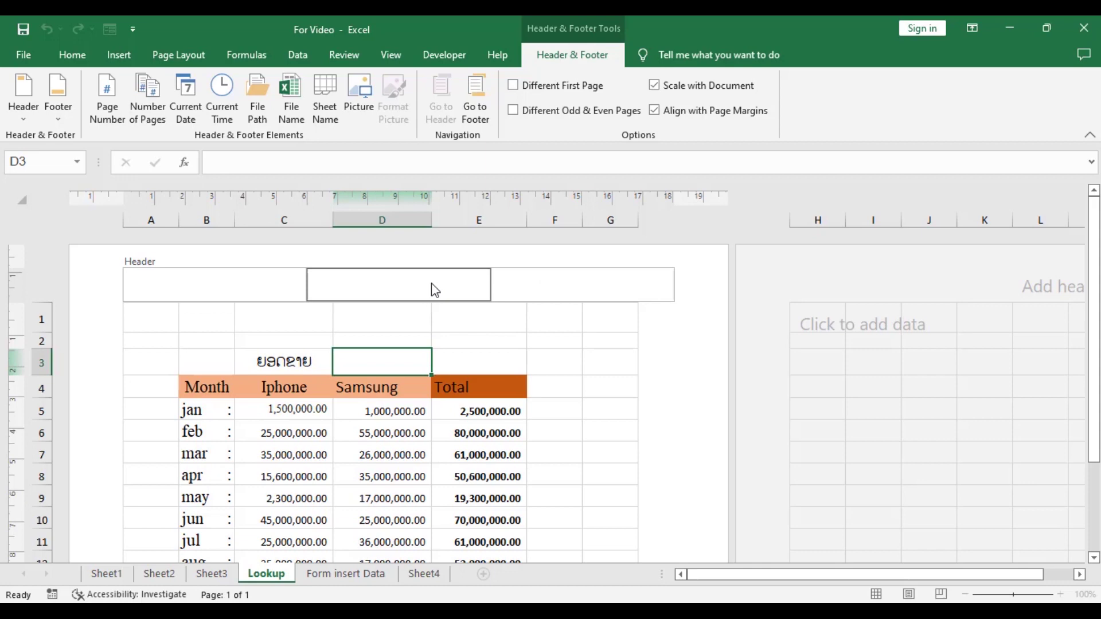
left_click(239, 276)
left_click(351, 288)
left_click(529, 287)
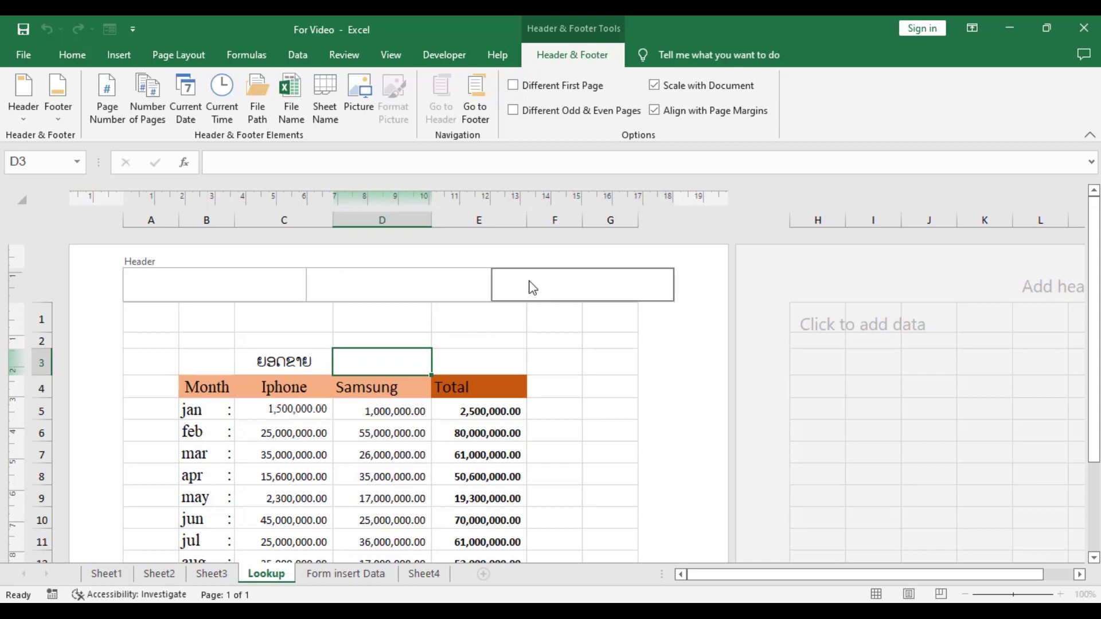
left_click(353, 285)
left_click(191, 281)
- Insert the "OS office letter" picture from the computer into the centre header section, working offline, and leave the header
left_click(372, 287)
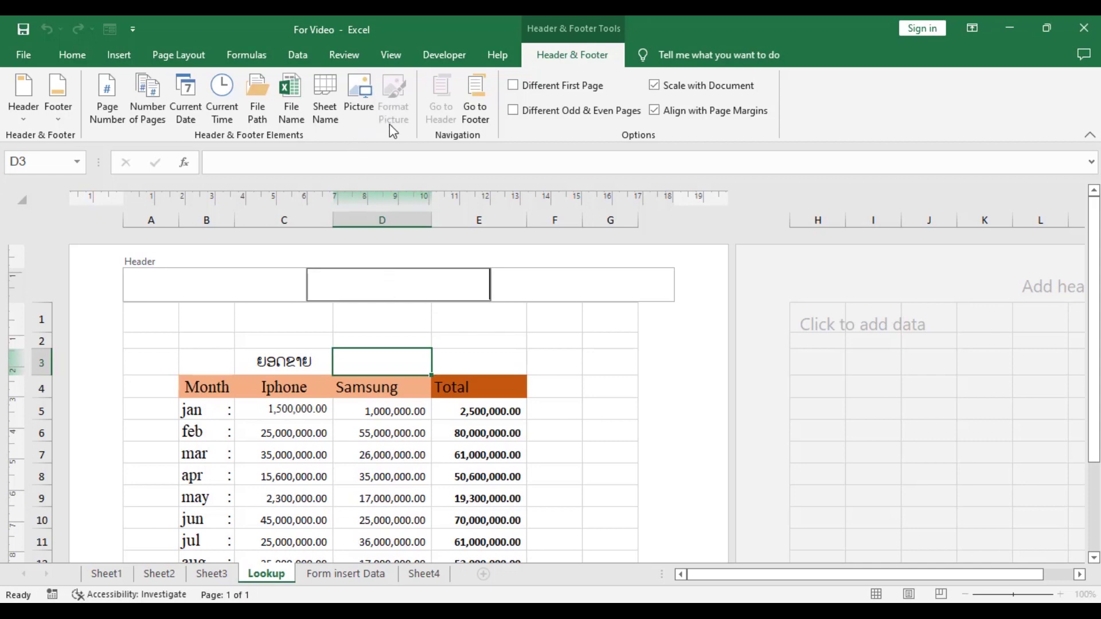
left_click(356, 100)
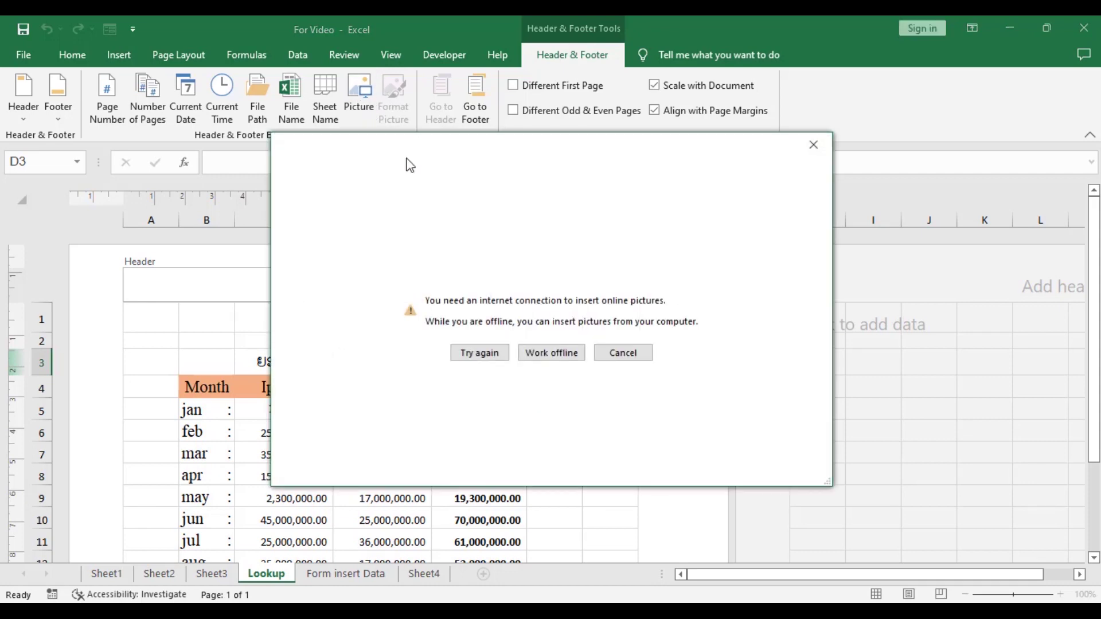
left_click(544, 357)
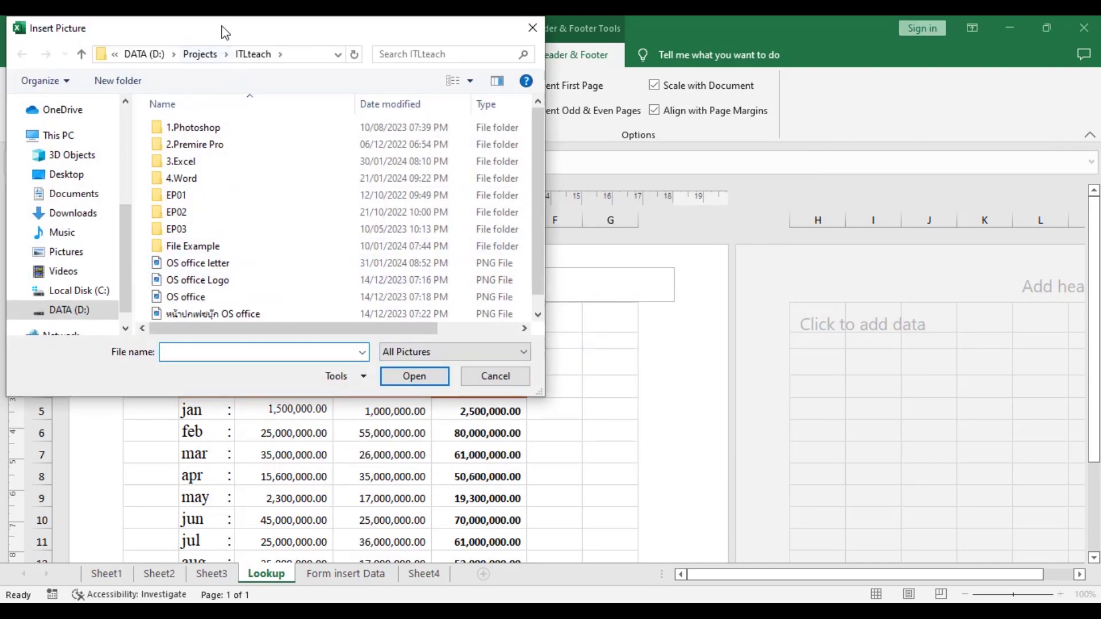
left_click_drag(227, 32, 295, 59)
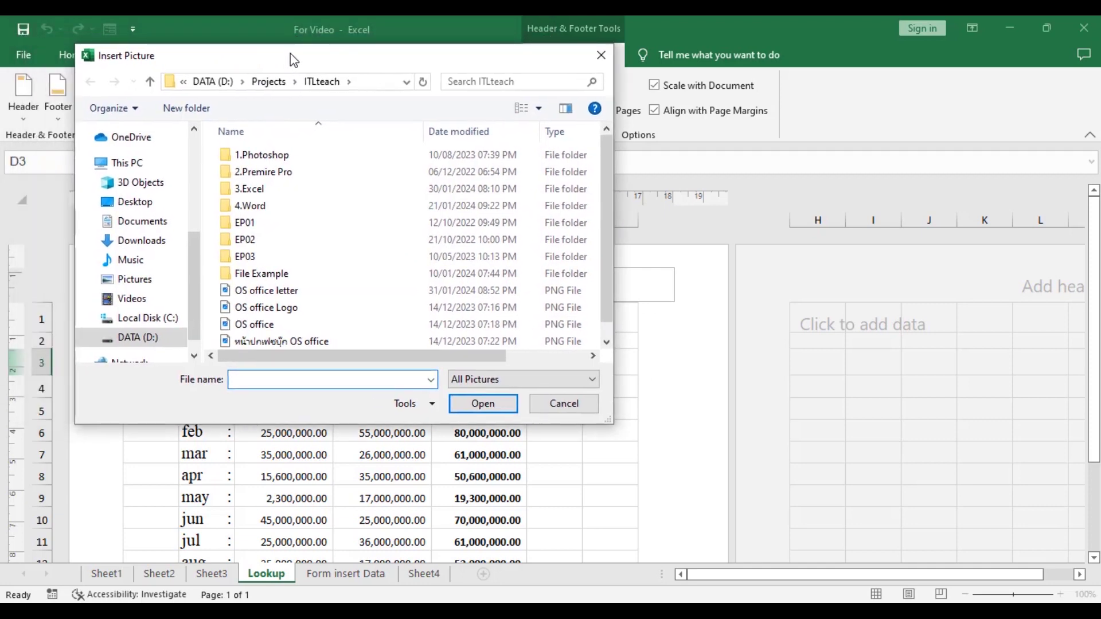
left_click(281, 290)
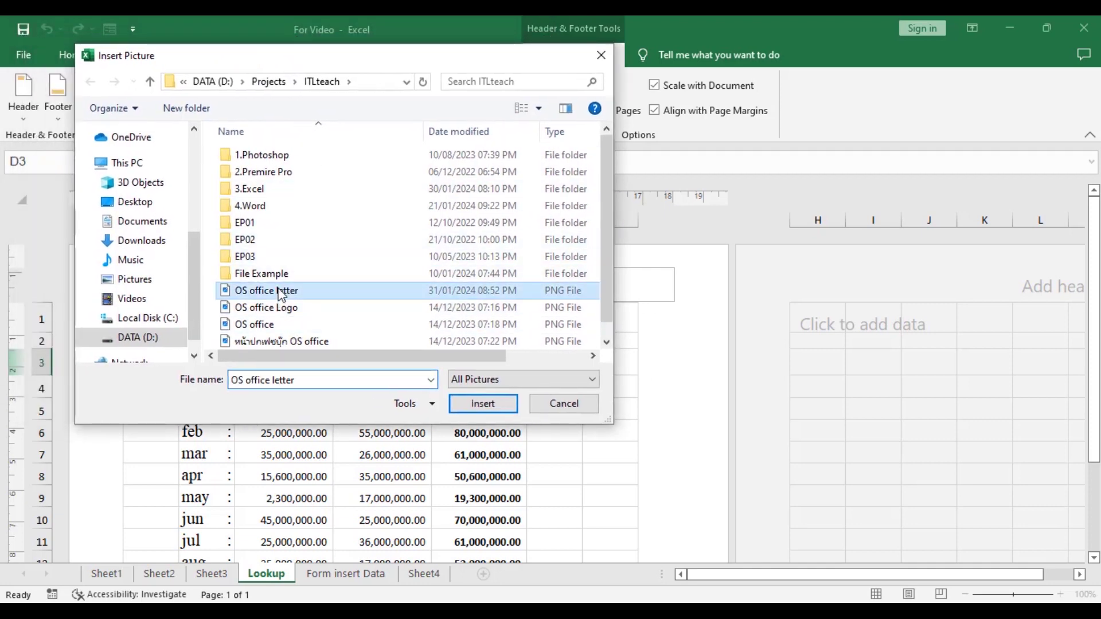
left_click(483, 404)
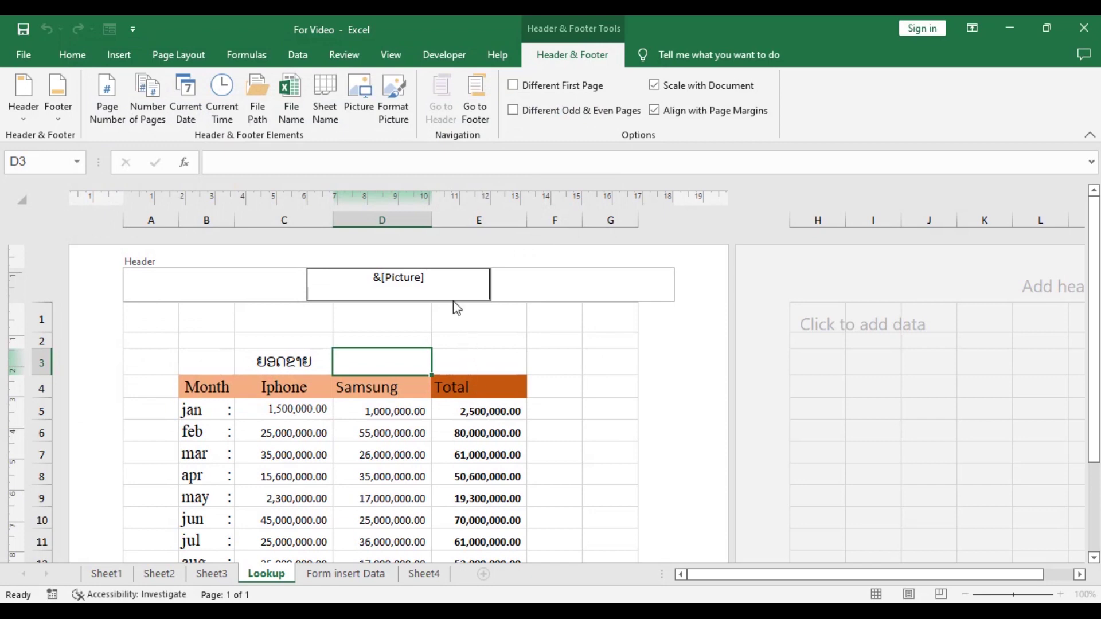
left_click(472, 346)
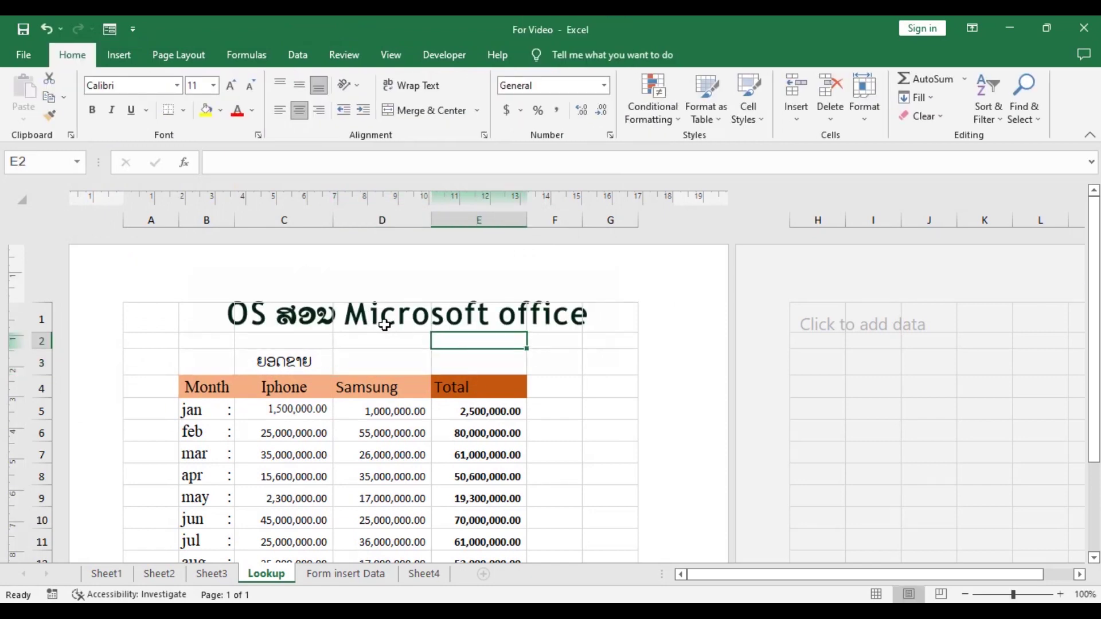
- Reopen the centre header section and set the header picture's height to 4 cm
left_click(395, 283)
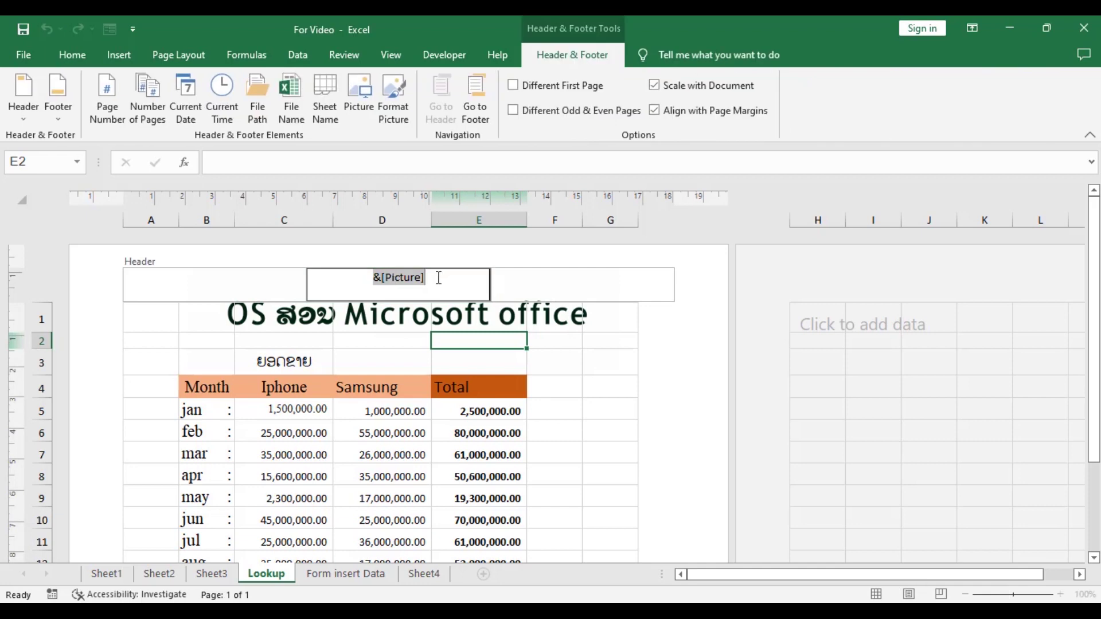
left_click(393, 109)
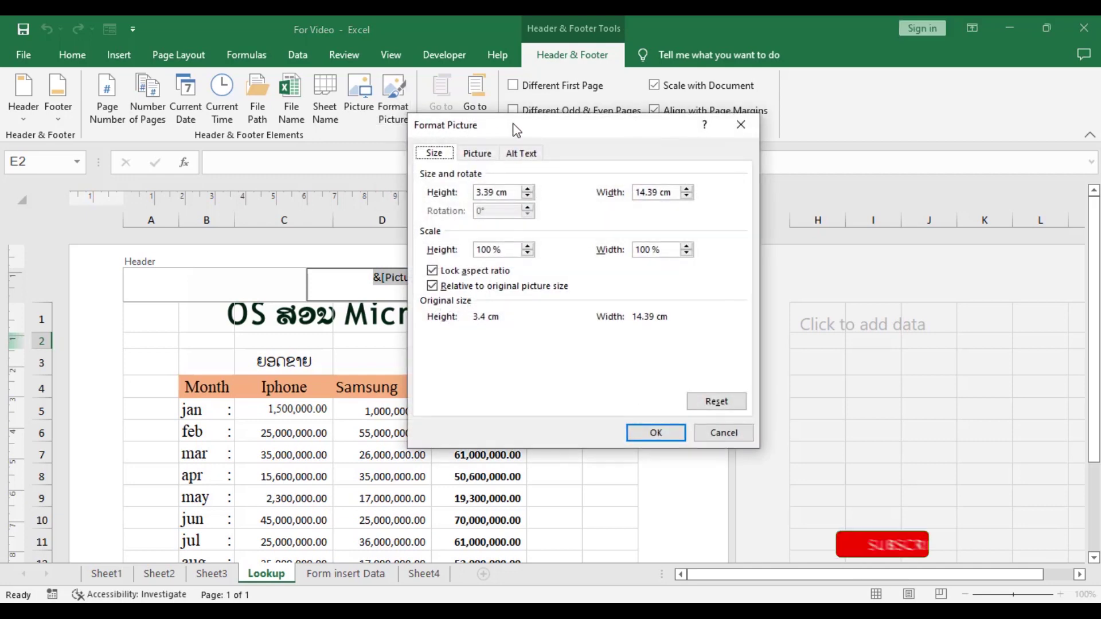
left_click_drag(558, 138, 717, 159)
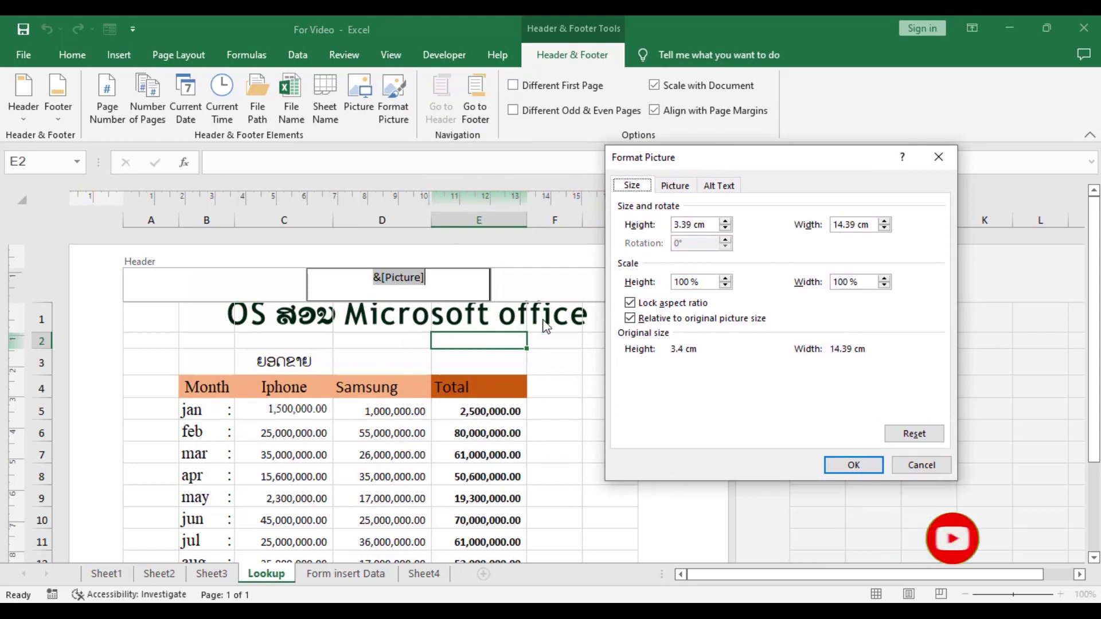
left_click(693, 225)
double_click(693, 224)
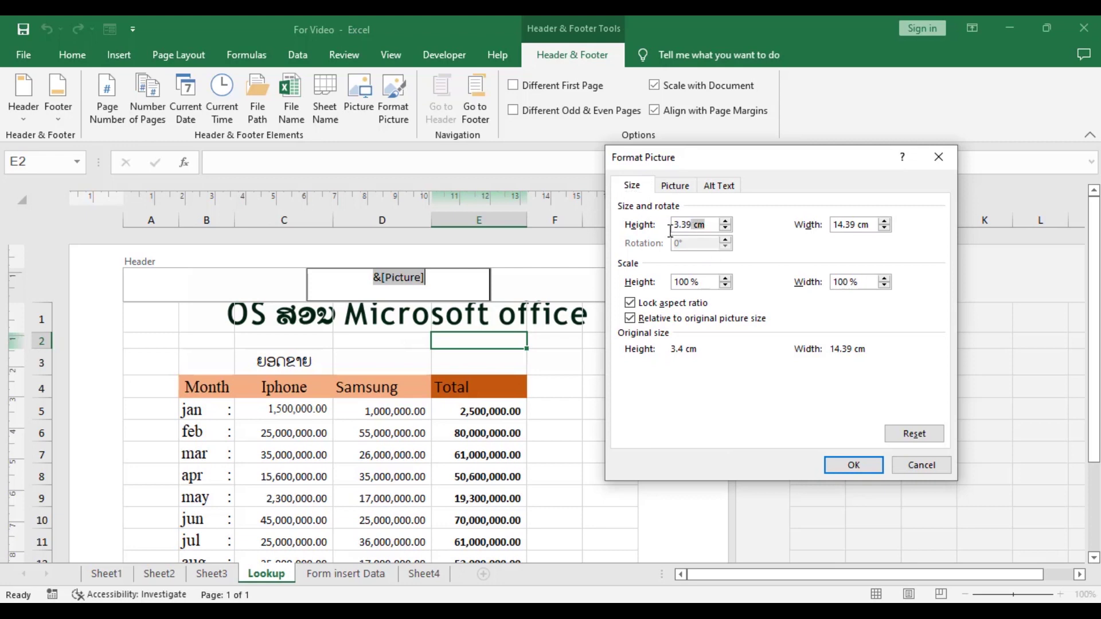
left_click_drag(664, 231, 675, 226)
type("4")
- Set the header picture's color to Washout, apply the formatting and leave the header
left_click(674, 186)
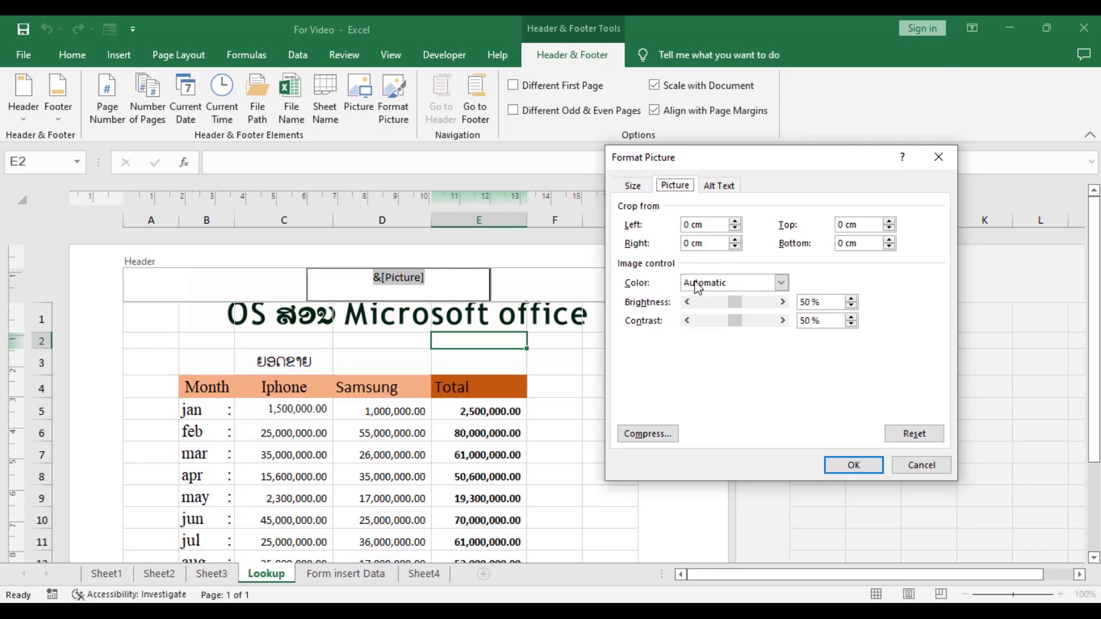
left_click(780, 284)
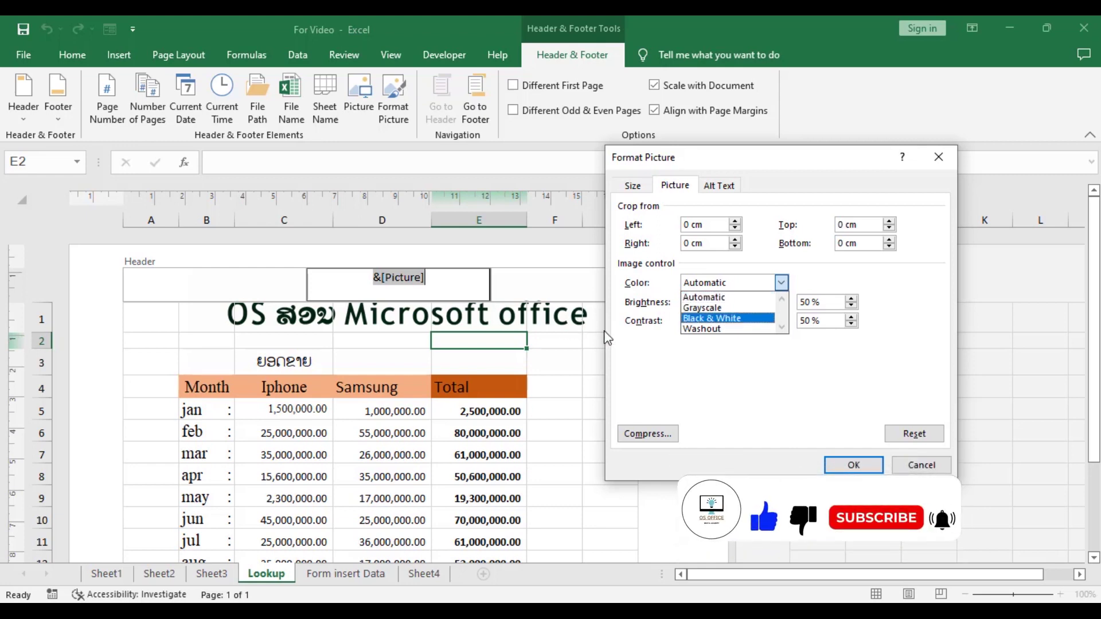
left_click(709, 330)
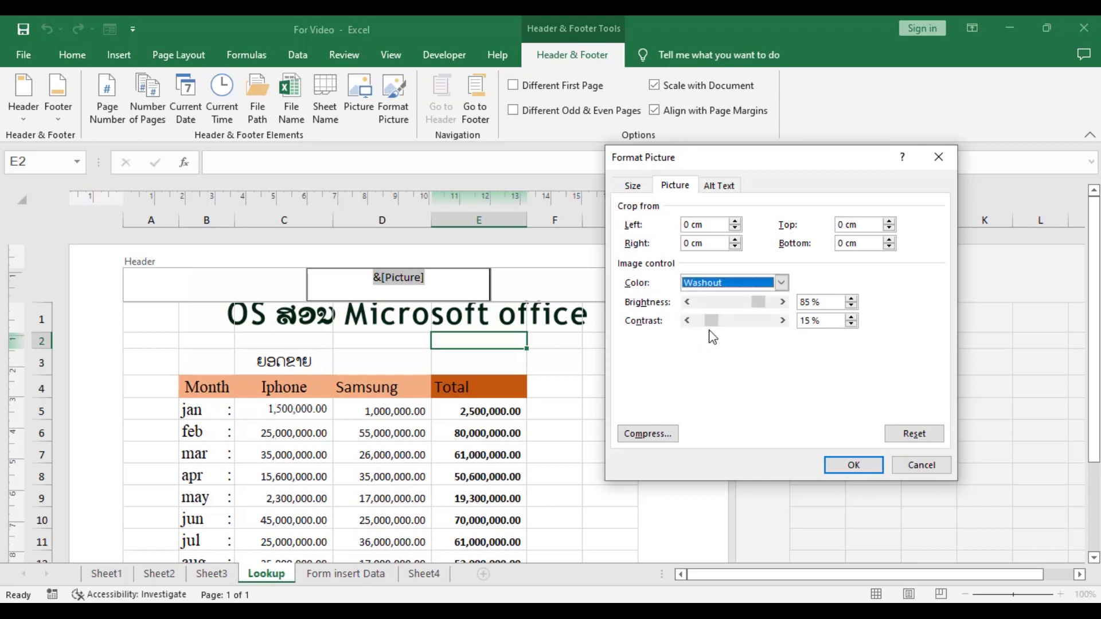
left_click(726, 189)
left_click(676, 187)
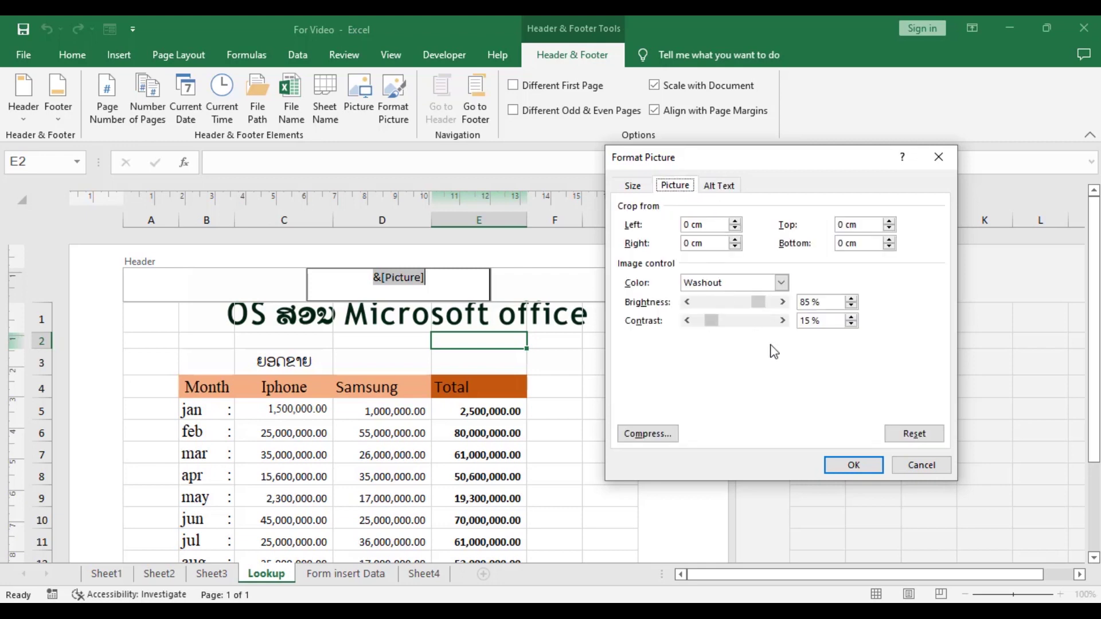
left_click(853, 465)
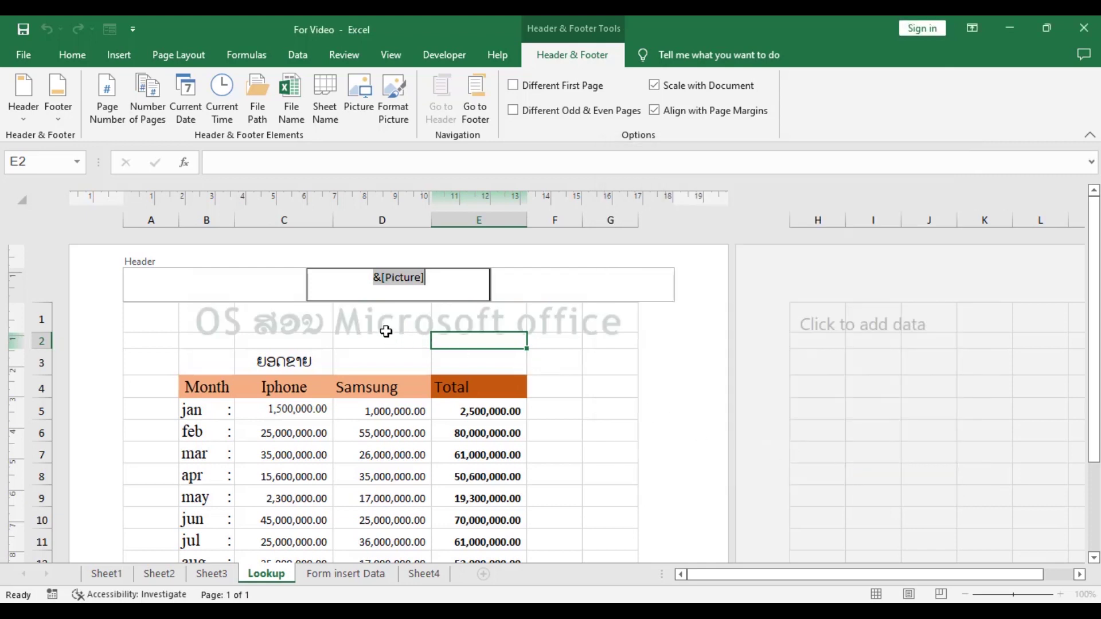
left_click(379, 325)
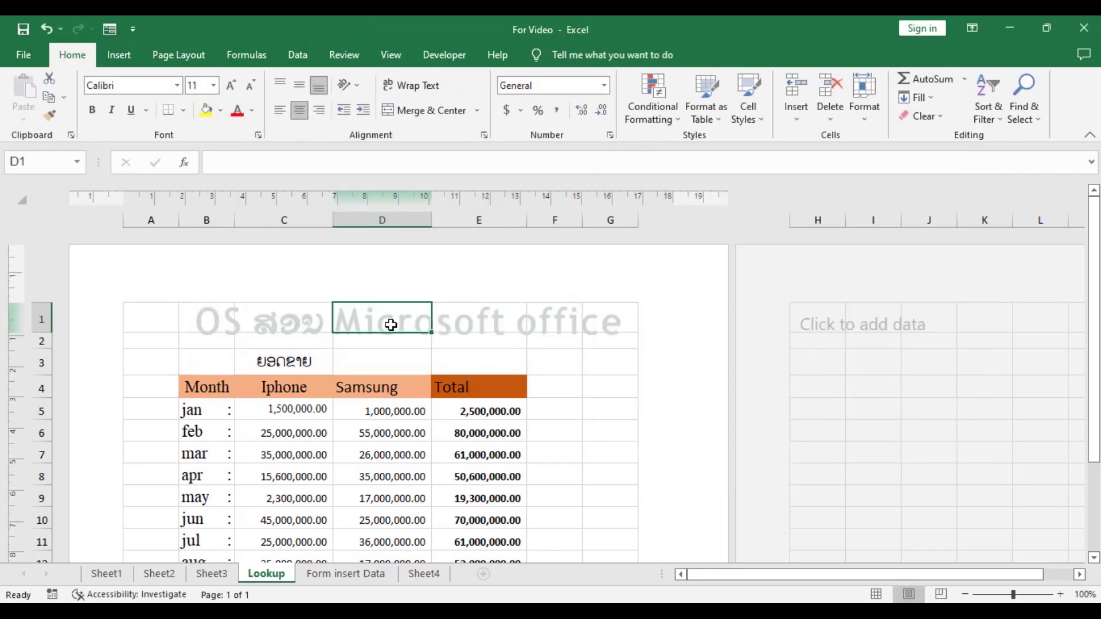
left_click(471, 325)
left_click(408, 327)
left_click(296, 324)
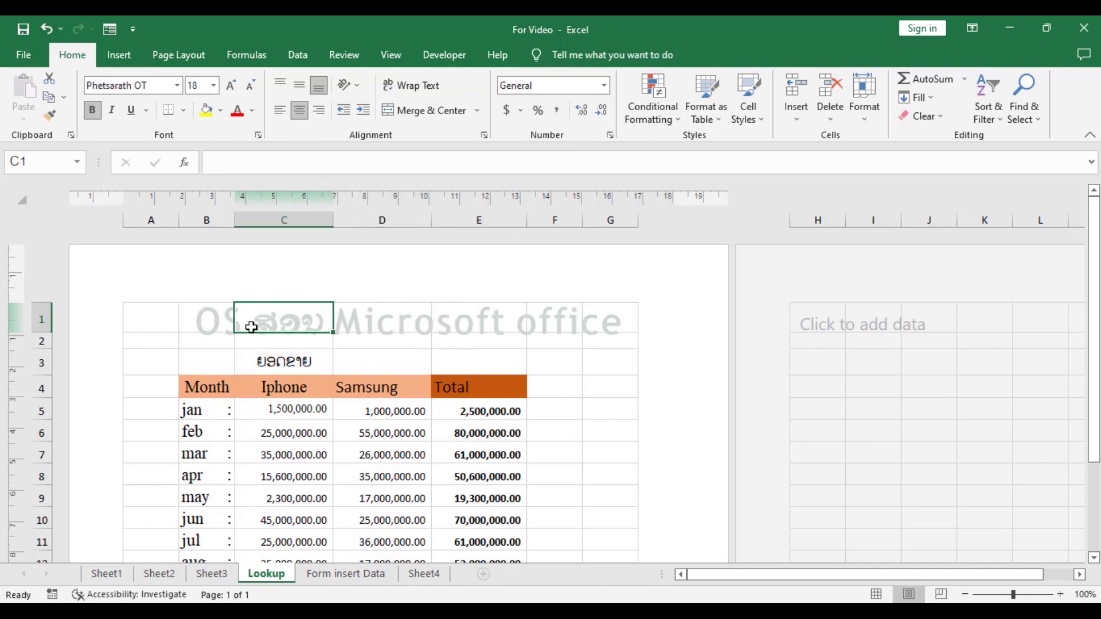
left_click(215, 325)
left_click(282, 326)
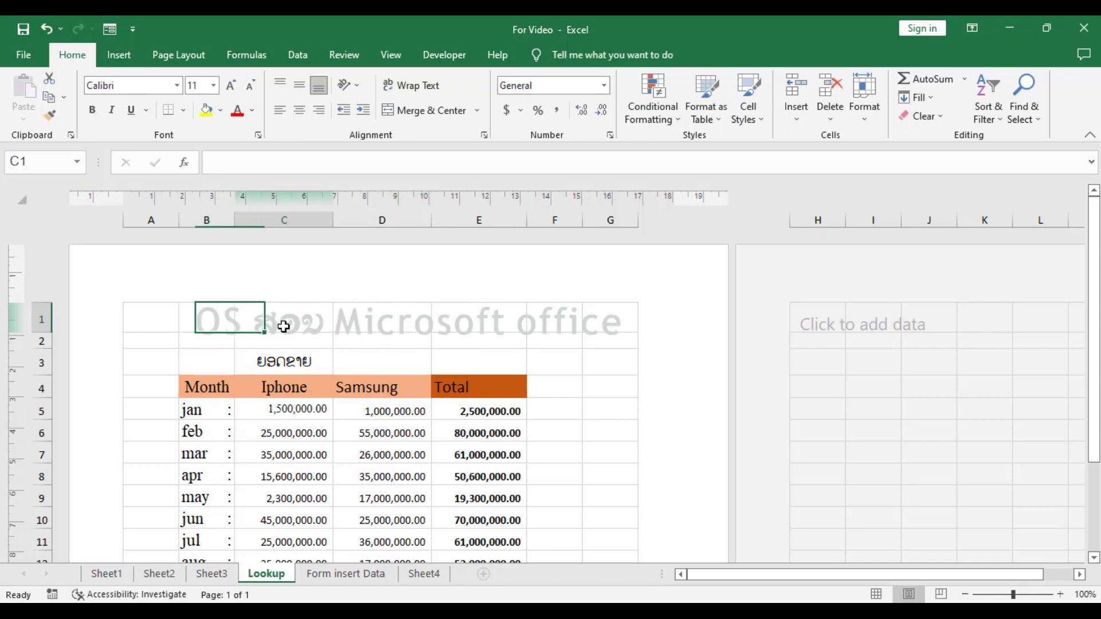
left_click(404, 328)
left_click(475, 323)
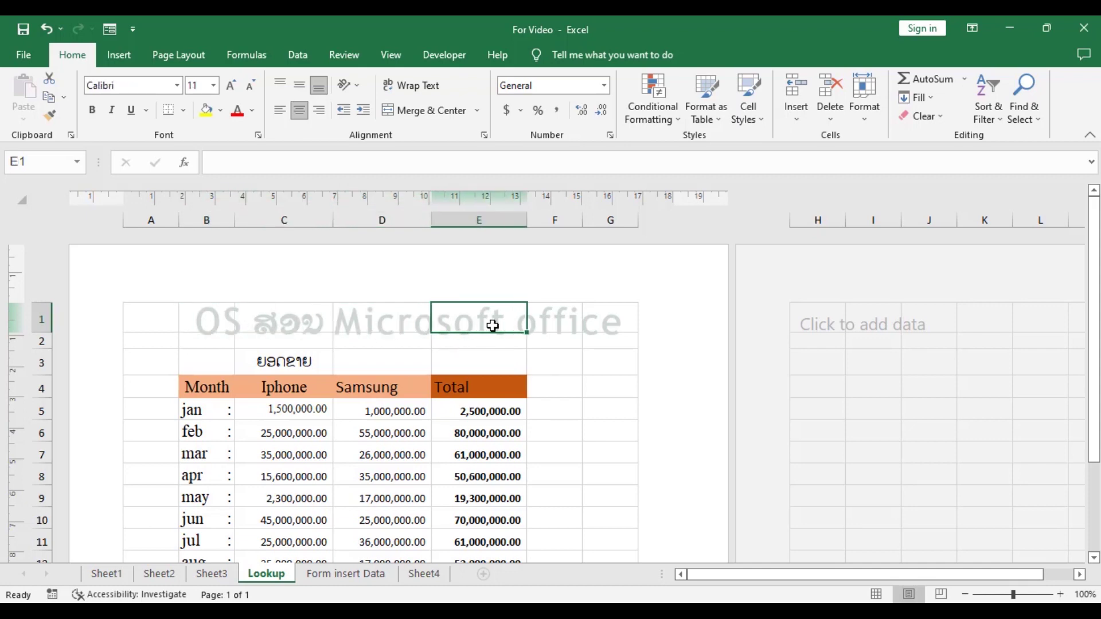
left_click(556, 327)
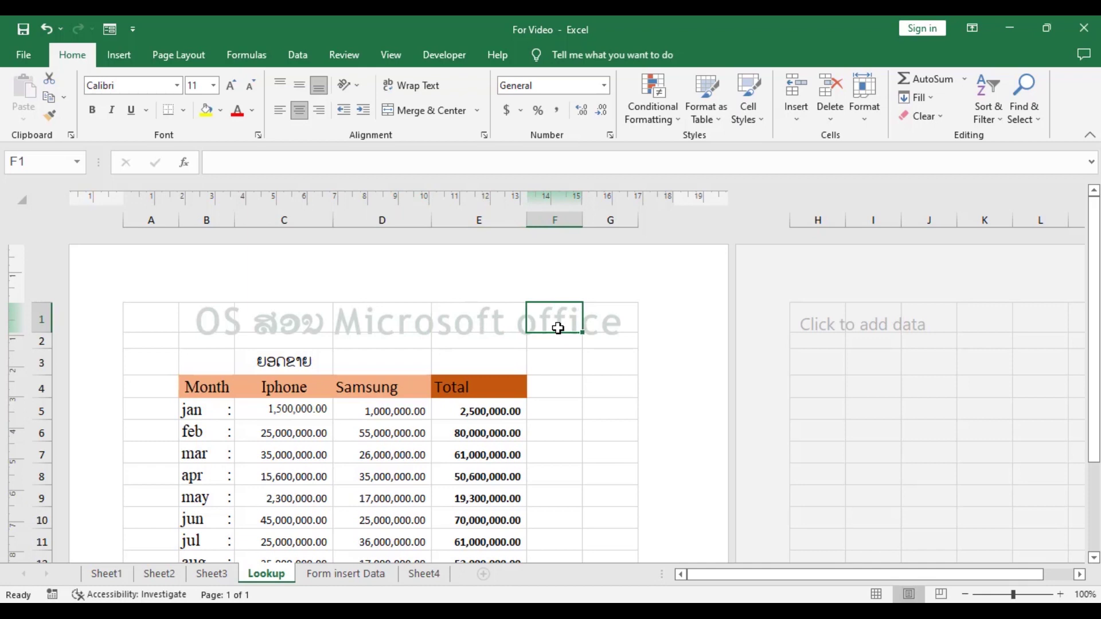
- Insert eight blank lines above the picture code in the centre header section to lower the watermark, and leave the header
left_click(423, 280)
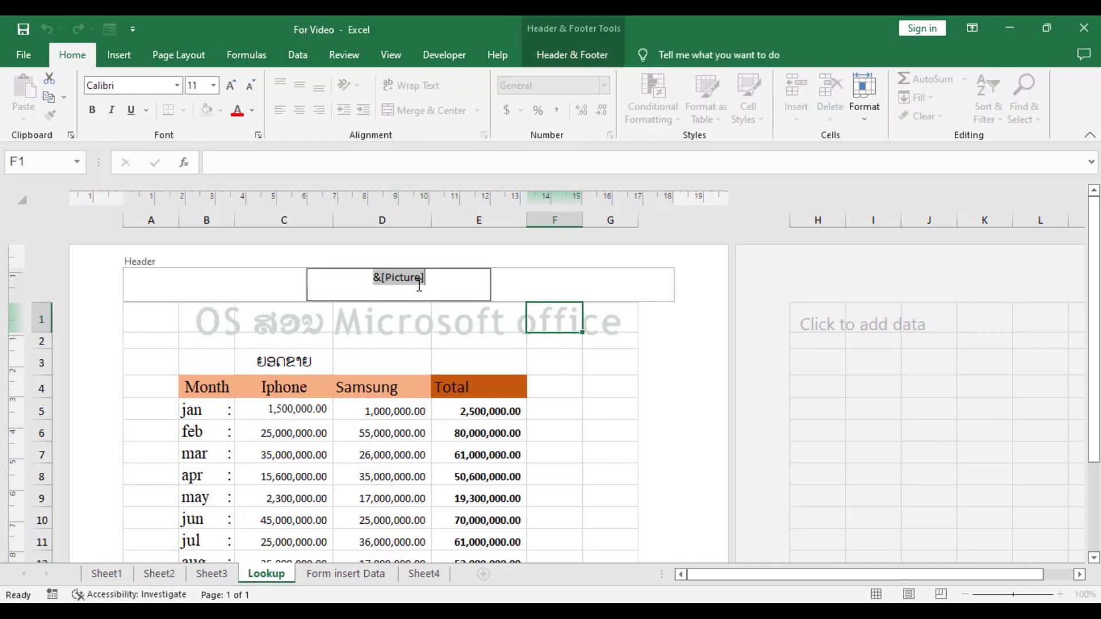
left_click(375, 279)
key("Return")
key("Return")
key("Return")
key("Return")
key("Return")
key("Return")
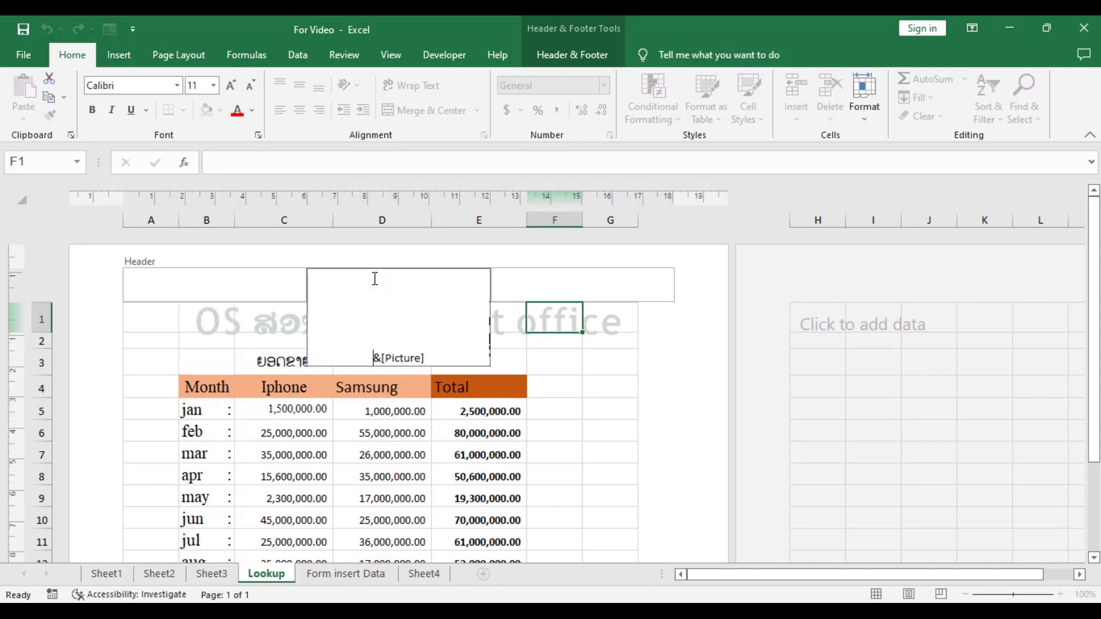
key("Return")
key("Return")
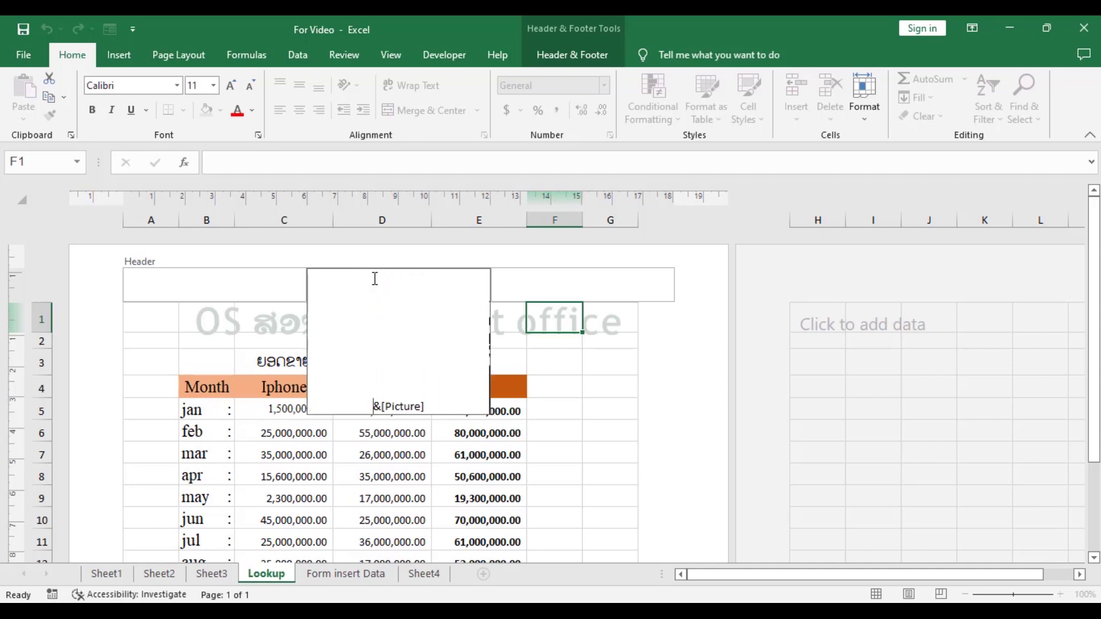
left_click(572, 404)
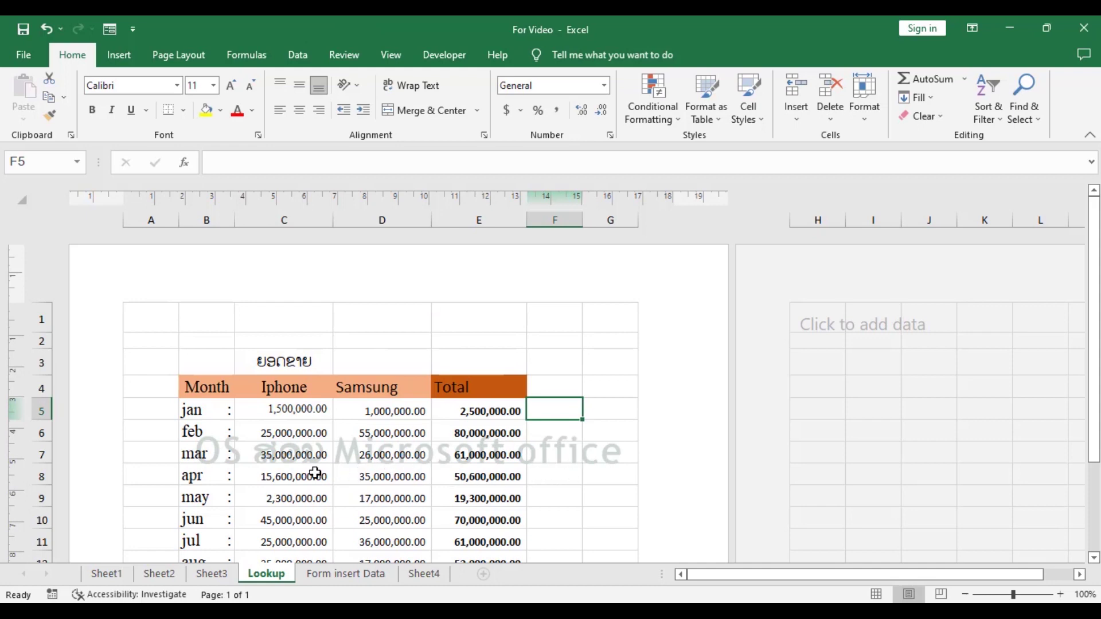
left_click(558, 384)
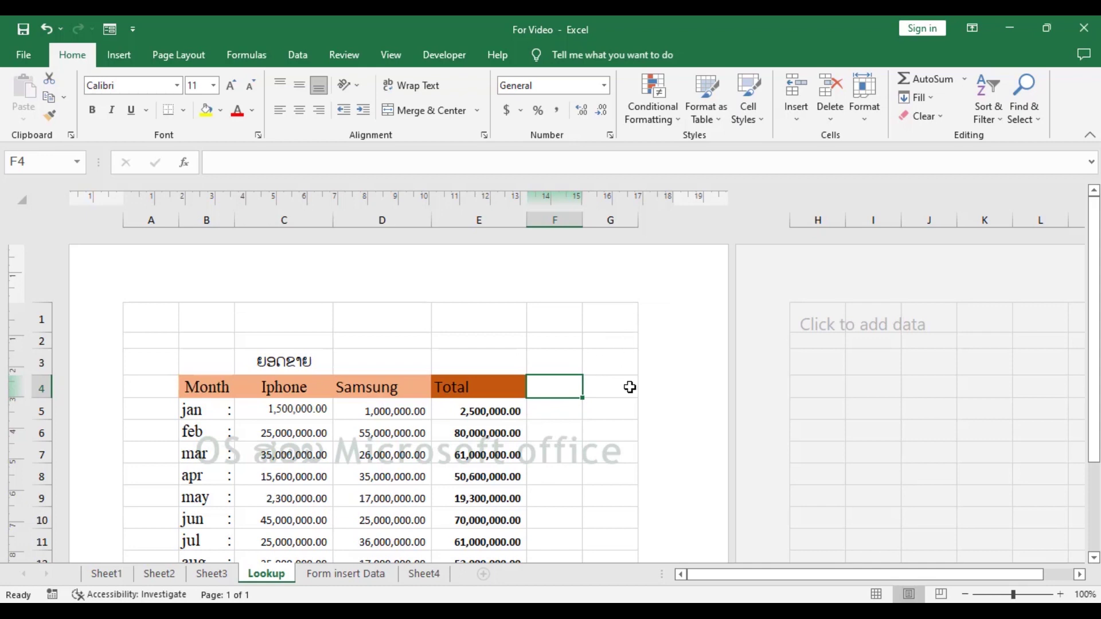
scroll(643, 440, "down", 2)
scroll(643, 439, "up", 2)
left_click(600, 433)
key("Up")
key("Up")
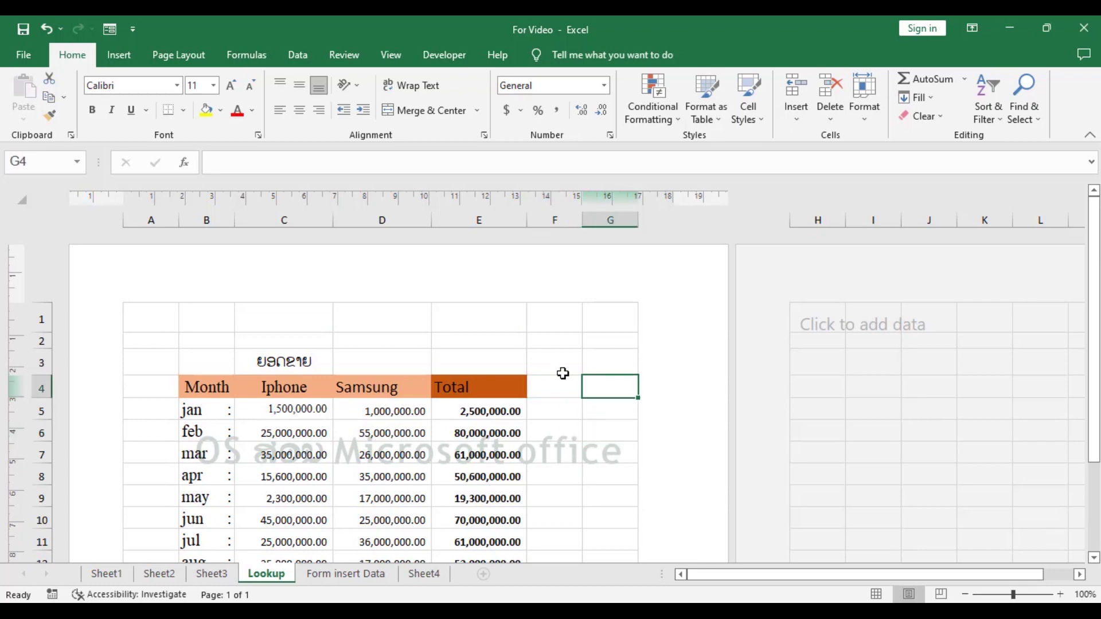
left_click(548, 370)
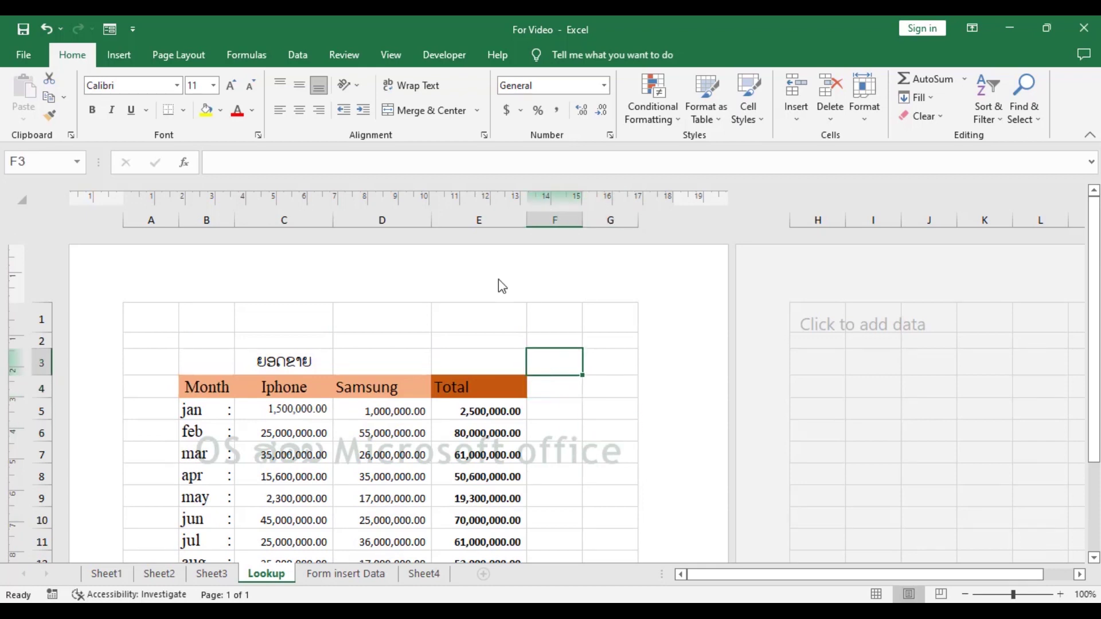
- Show the Lookup sheet in Normal view
left_click(390, 55)
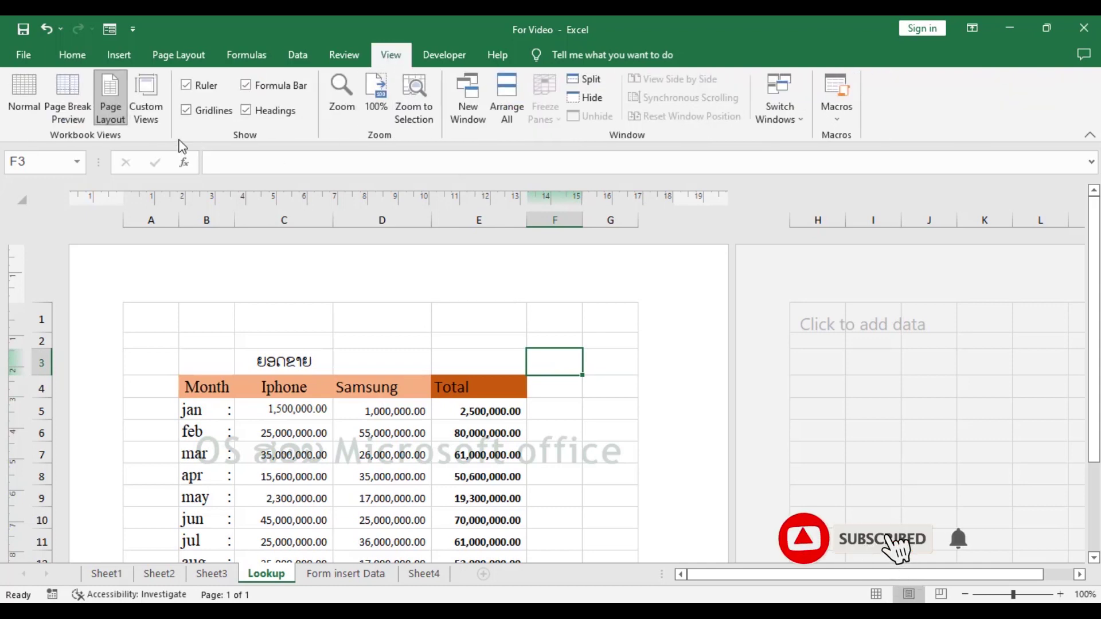
left_click(20, 103)
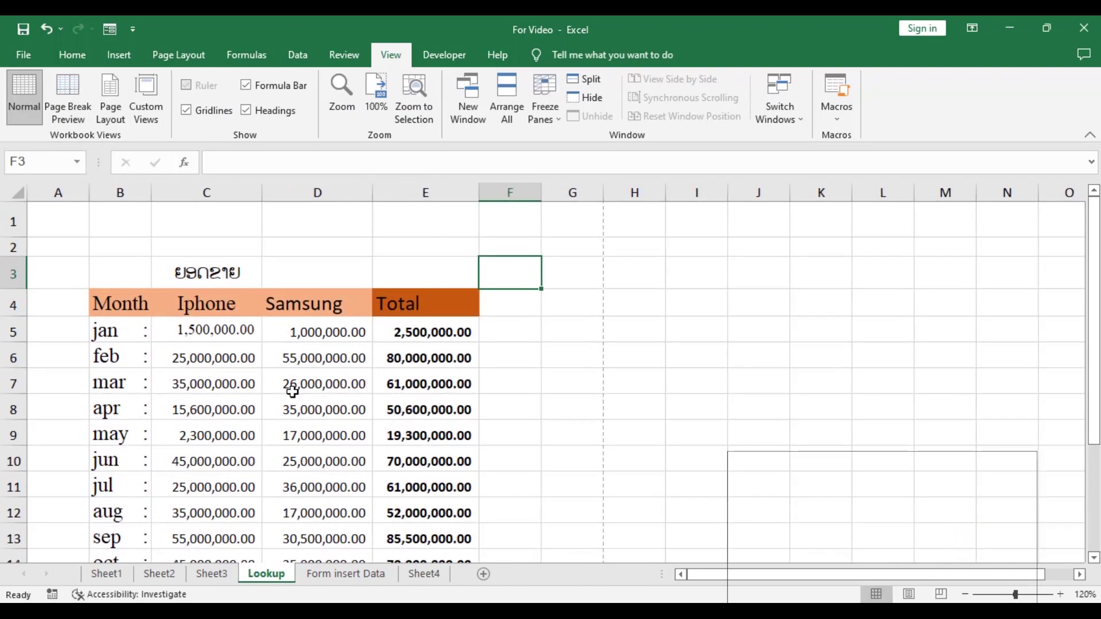
left_click(309, 270)
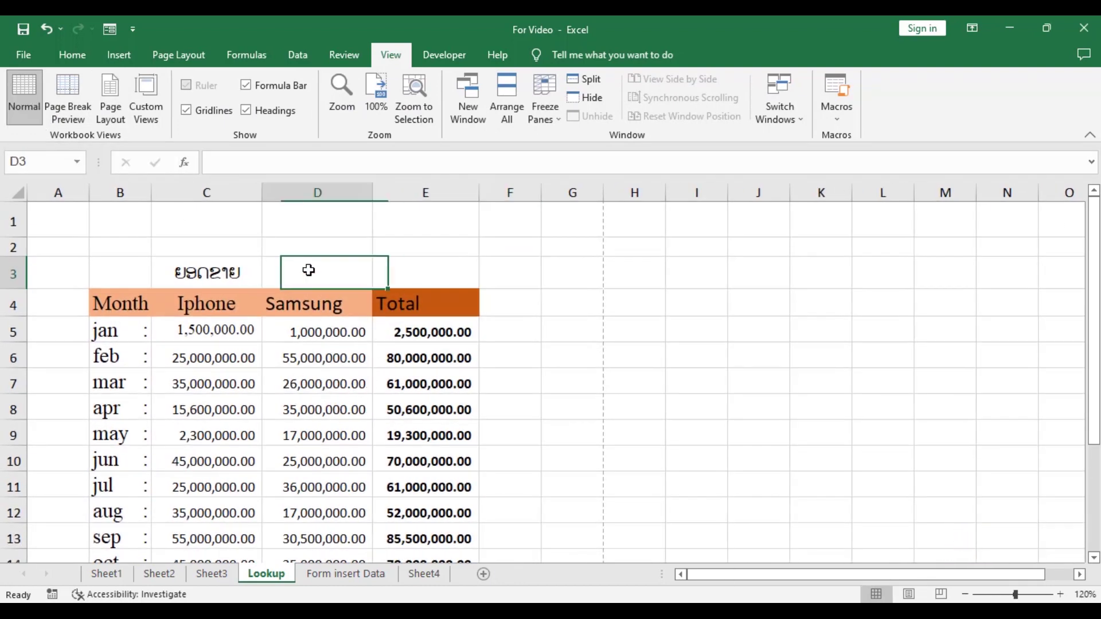
left_click(211, 268)
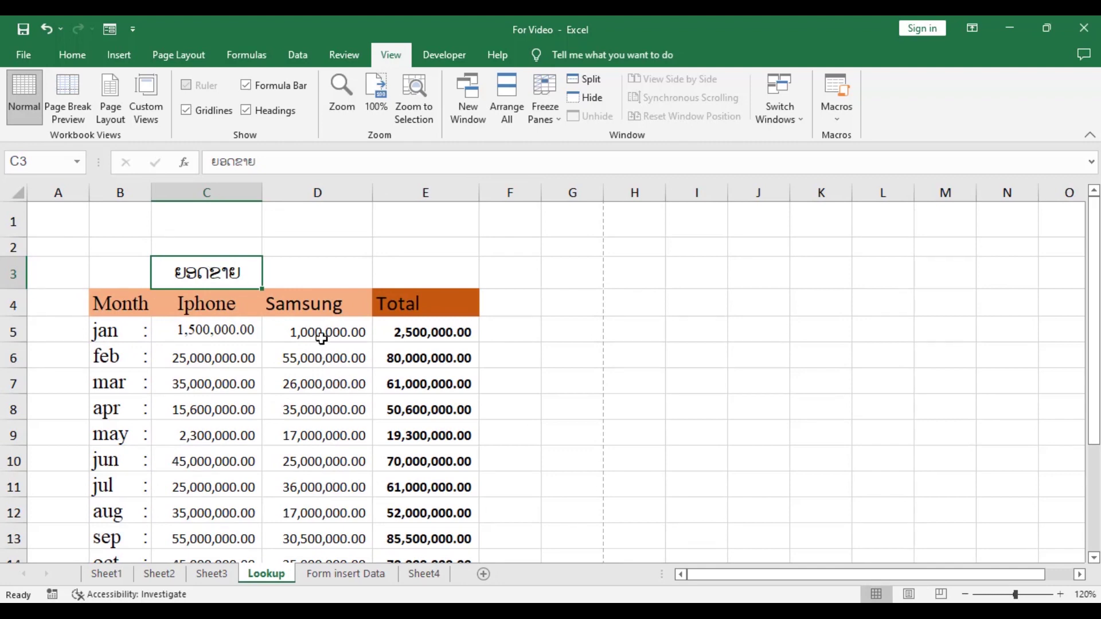
left_click(320, 281)
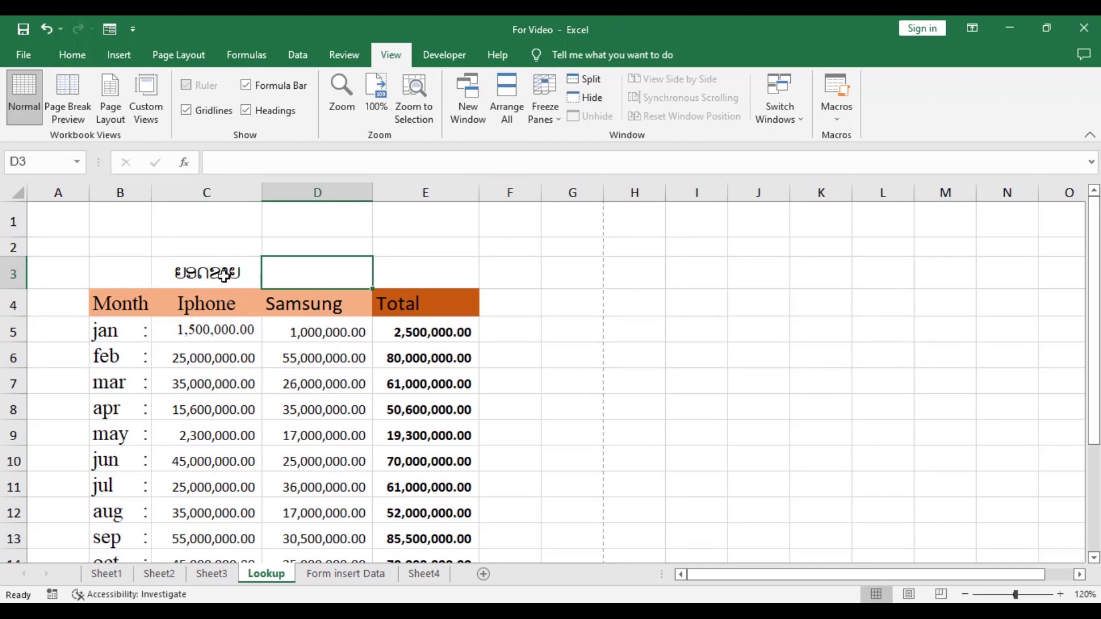
left_click(224, 276)
- Examine the watermark's position over the sales table in the print preview, and return to the worksheet
left_click(73, 56)
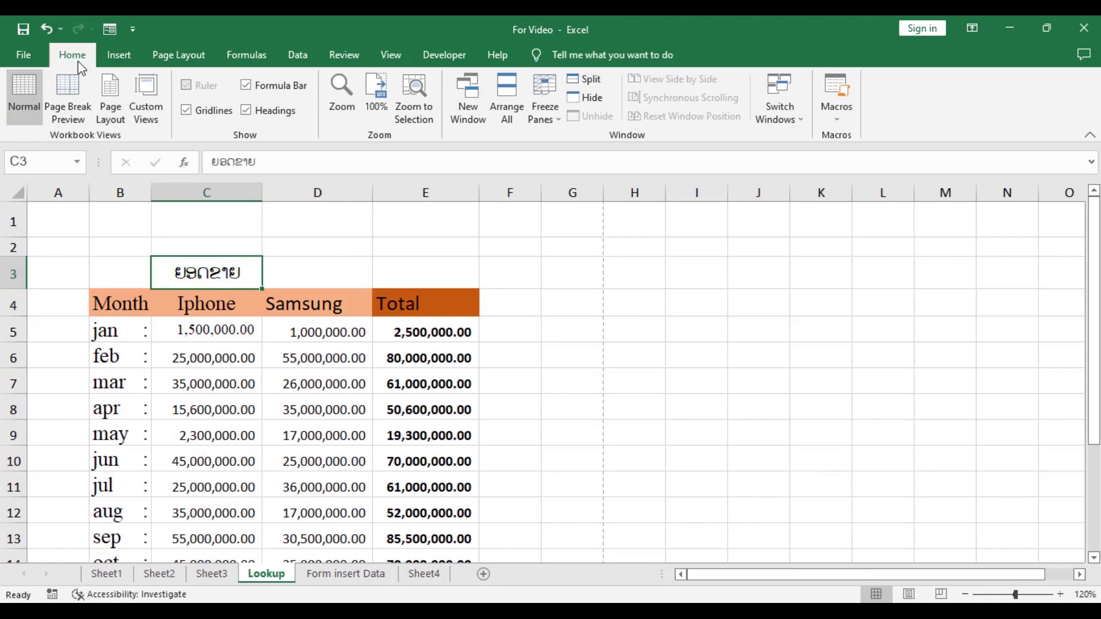
left_click(24, 58)
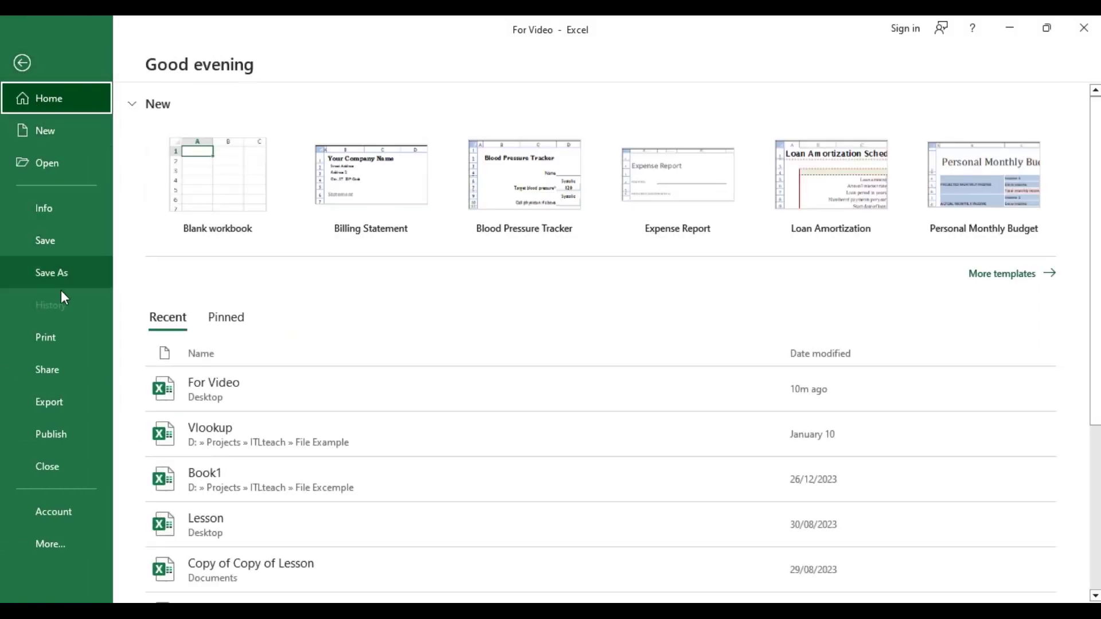
left_click(53, 339)
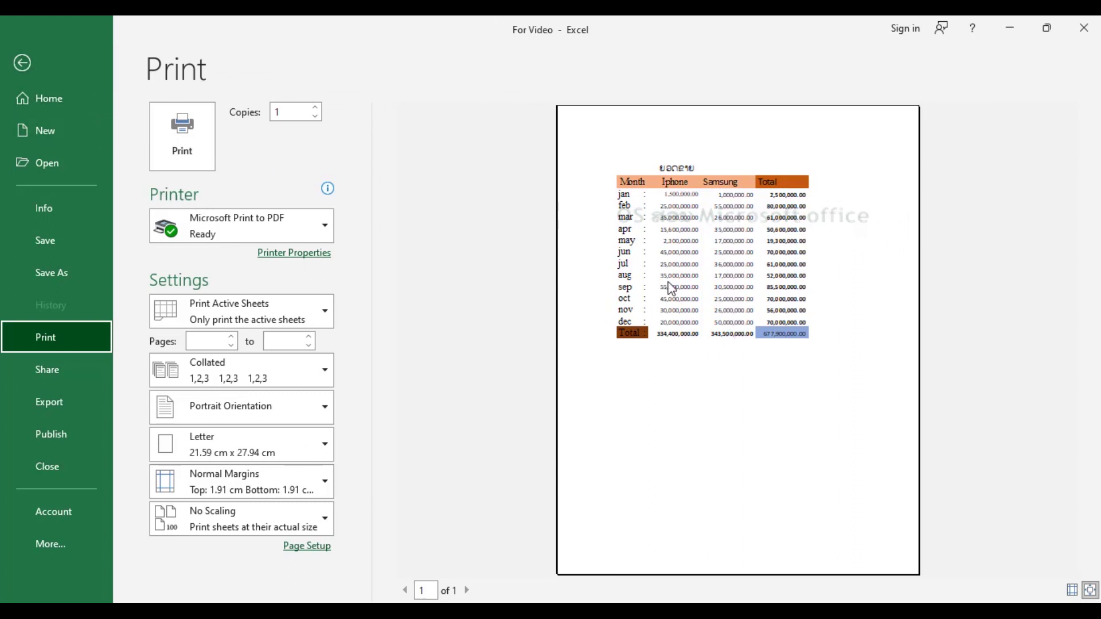
left_click(17, 63)
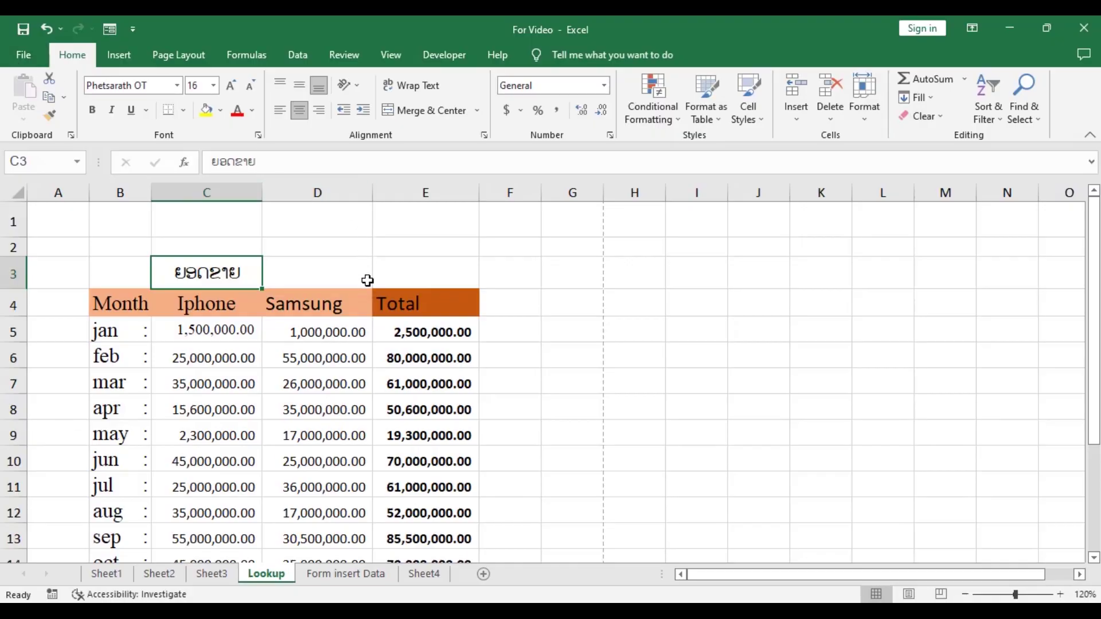
- In Page Layout view, move the centre header picture down by three more blank lines and leave the header
left_click(388, 57)
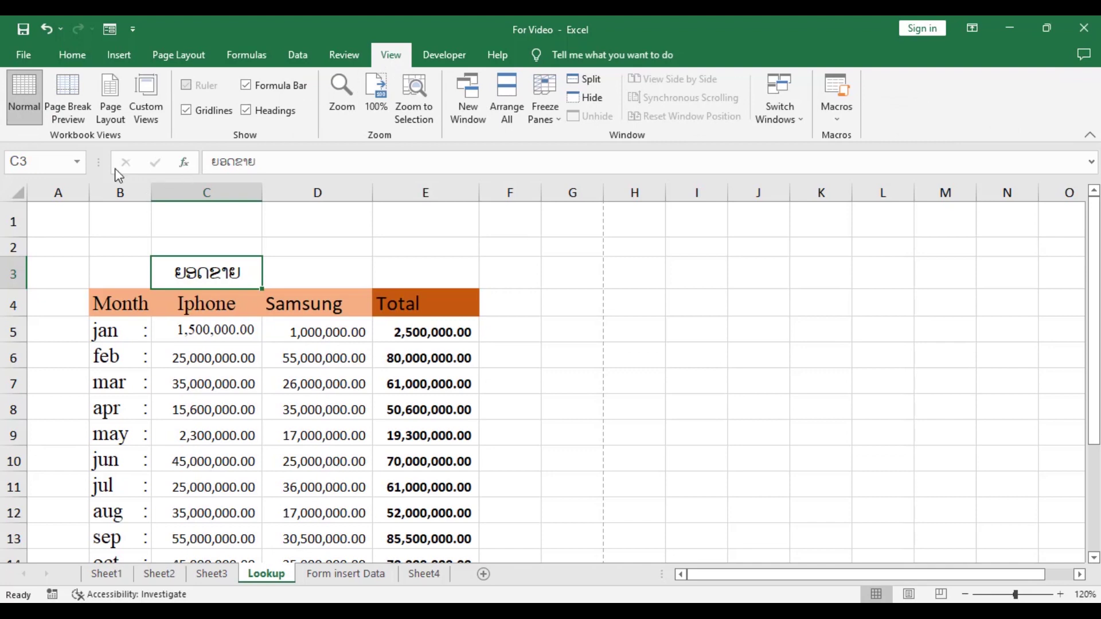
left_click(110, 97)
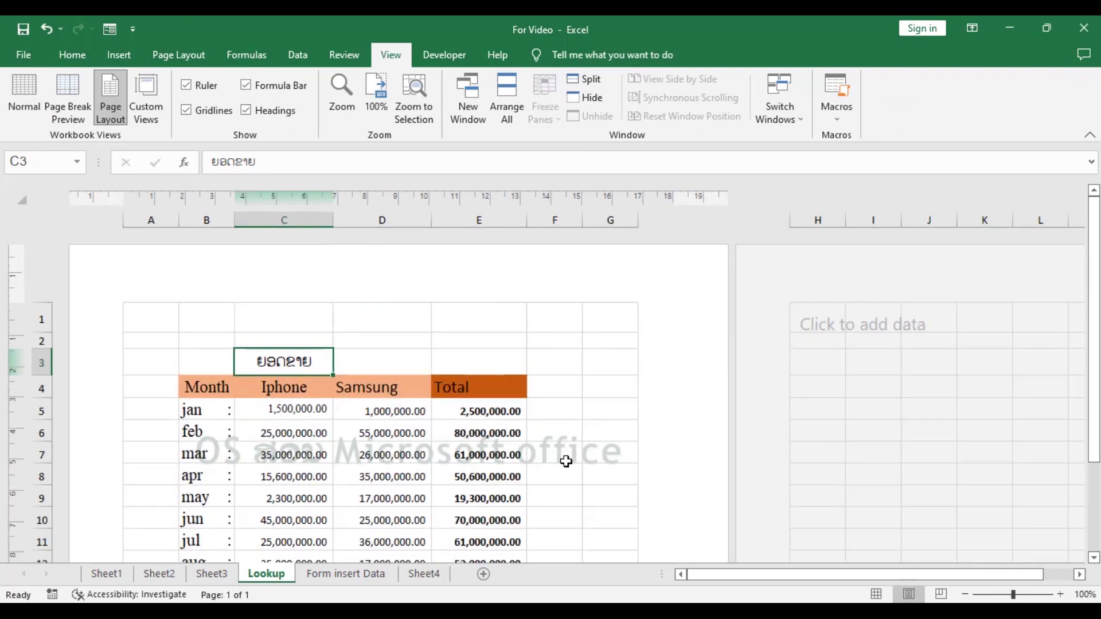
left_click(405, 283)
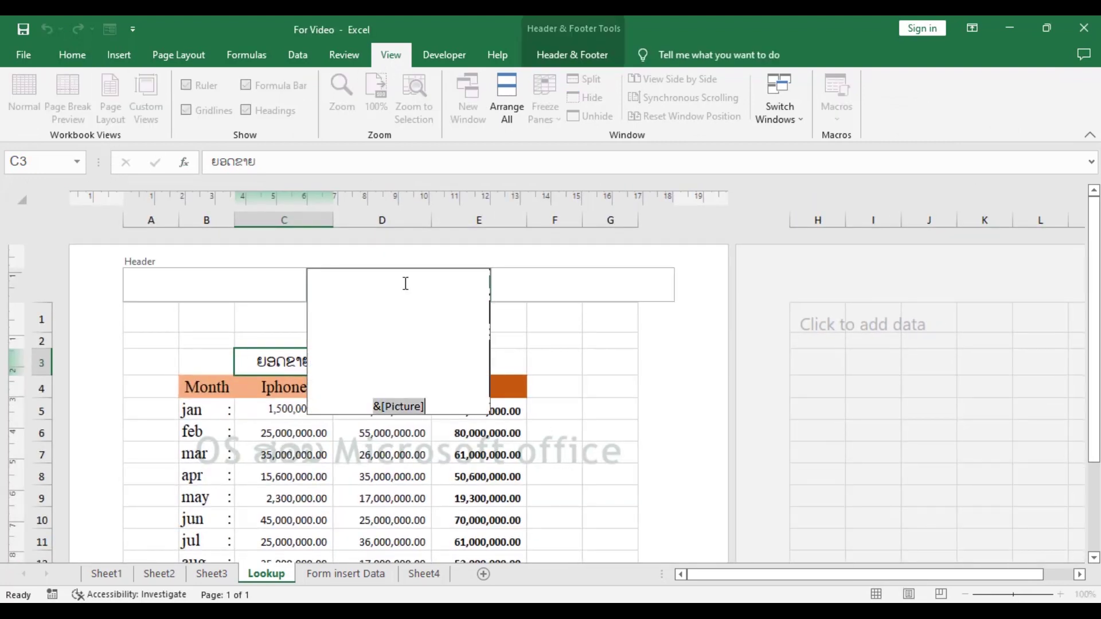
left_click(375, 405)
key("Return")
key("Return")
key("Return")
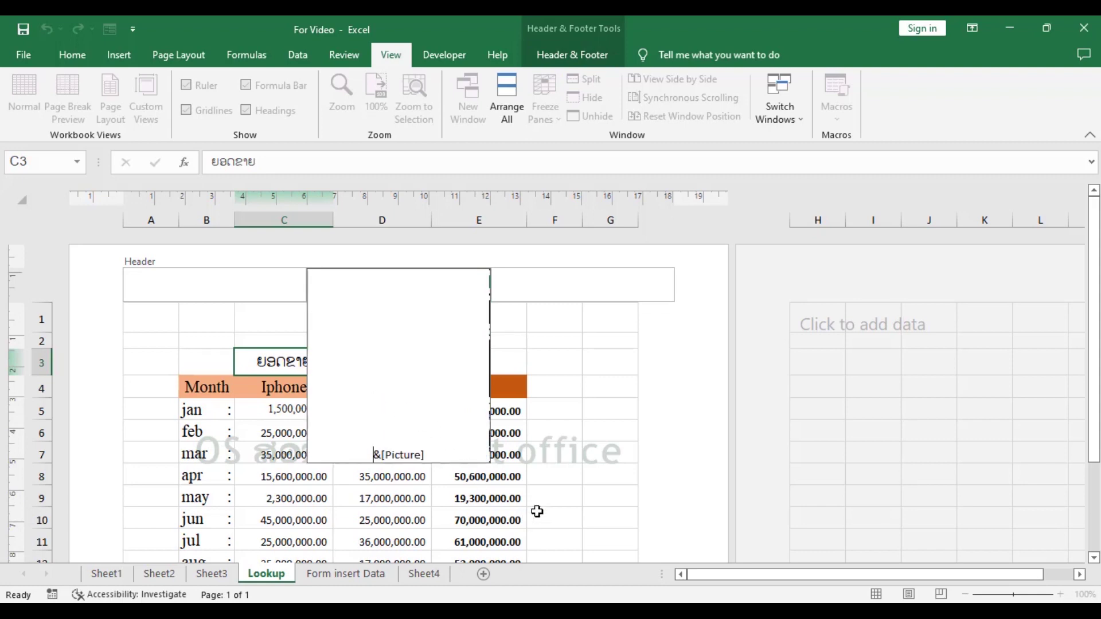
left_click(554, 502)
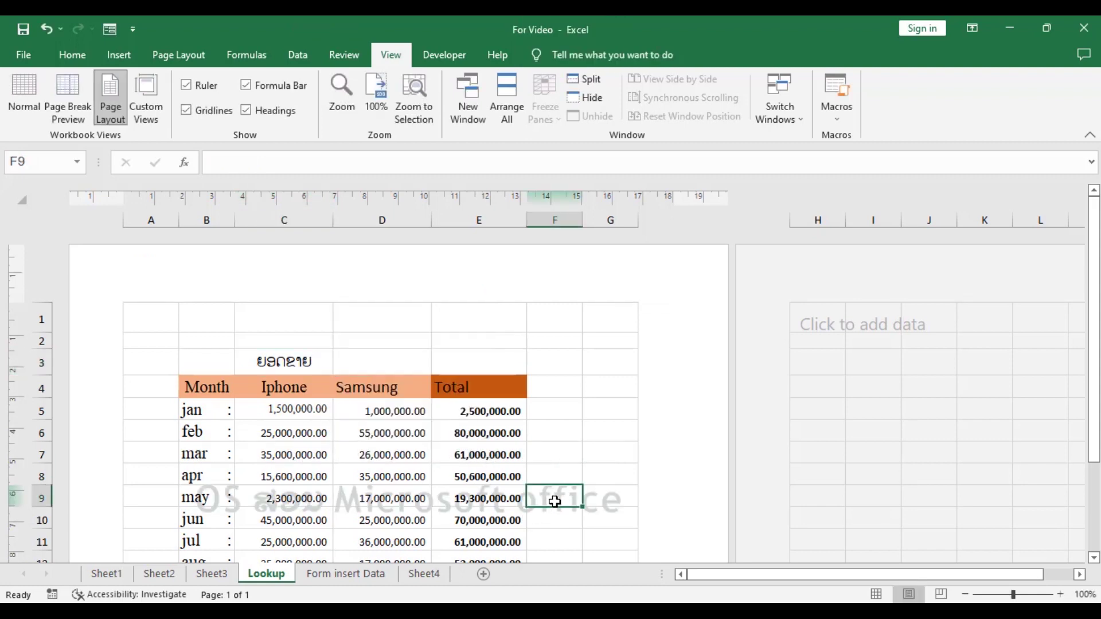
- Delete the picture code from the centre header section to remove the watermark, and leave the header
left_click(399, 292)
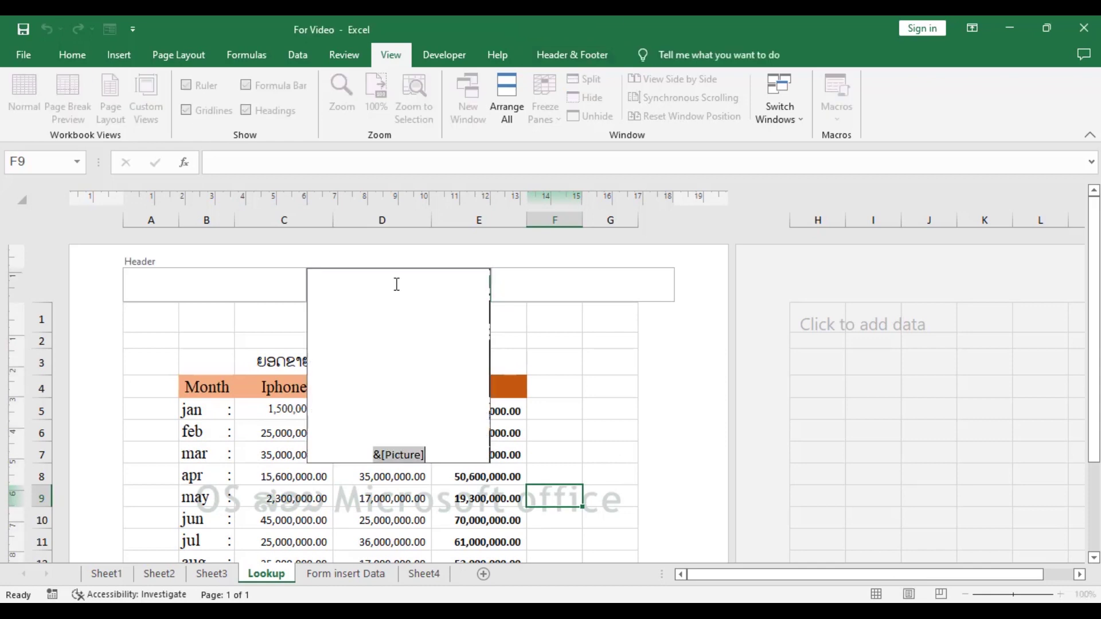
left_click(427, 454)
left_click_drag(426, 454, 354, 453)
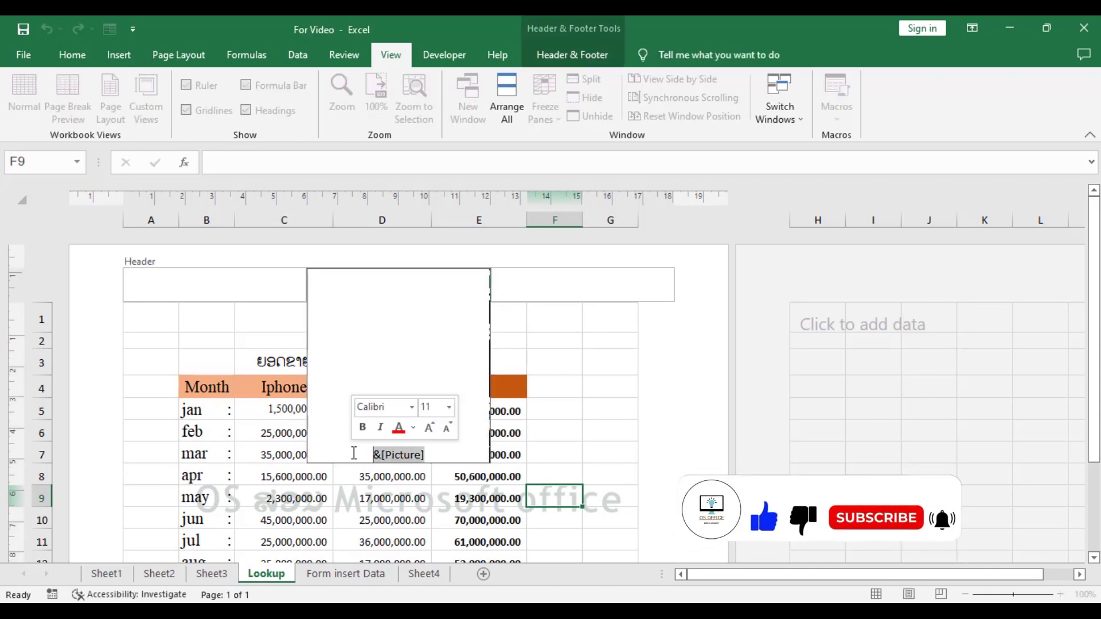
left_click_drag(427, 454, 370, 453)
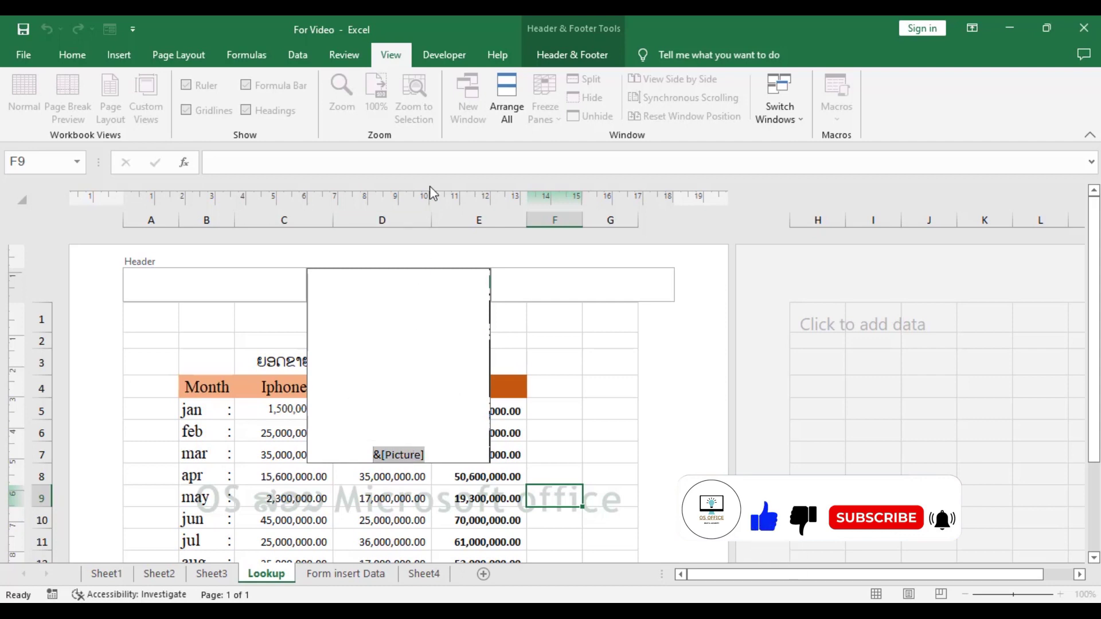
key("Delete")
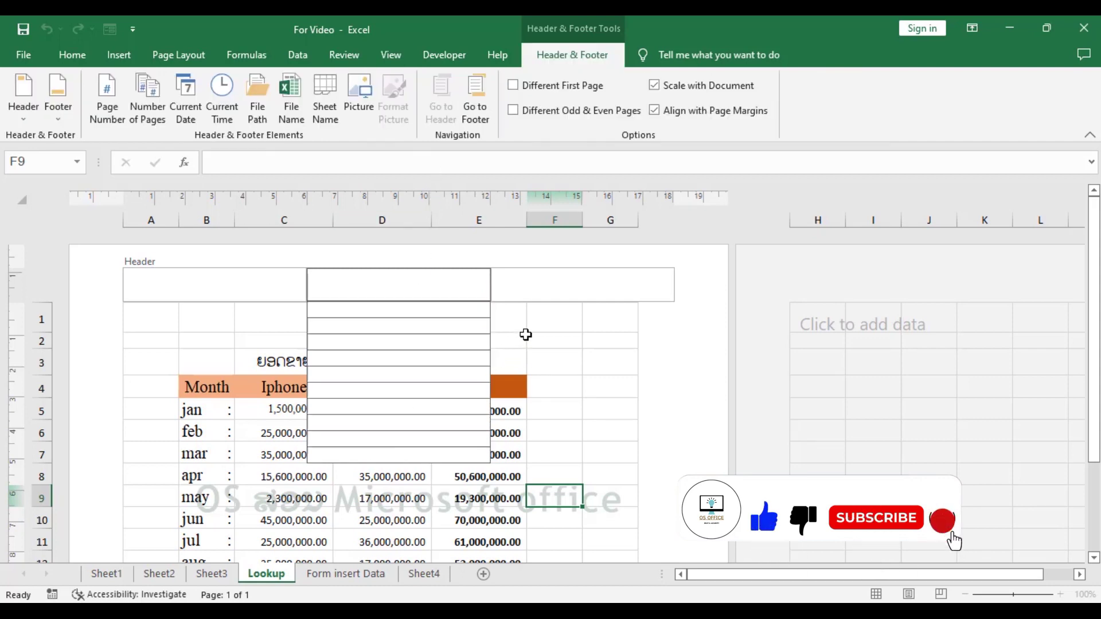
left_click(524, 335)
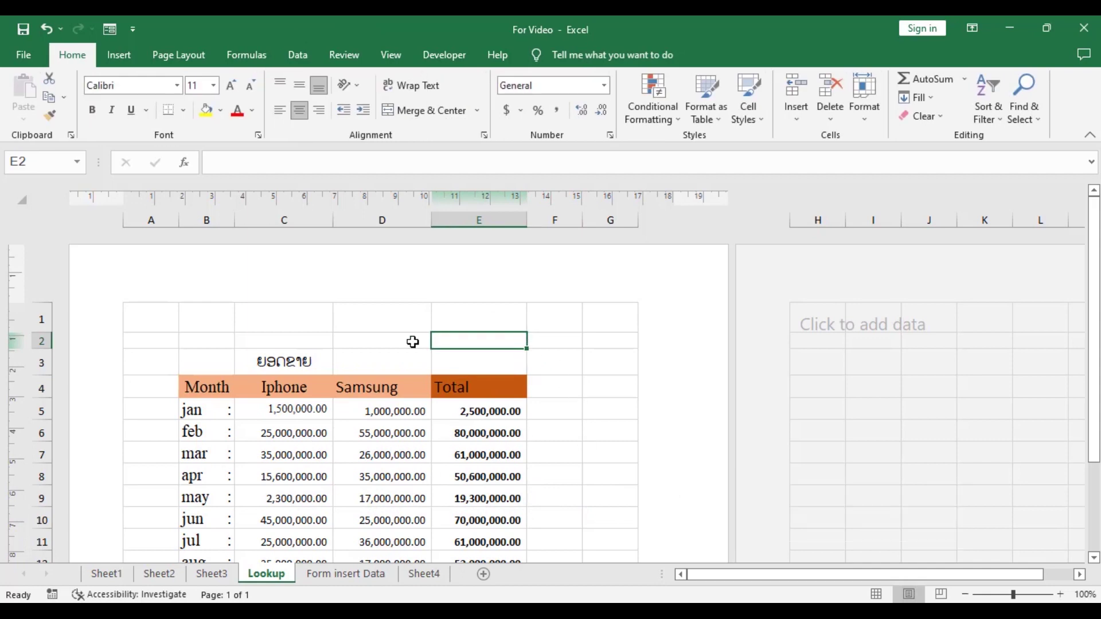
- Switch the Lookup sheet back to Normal view
left_click(391, 54)
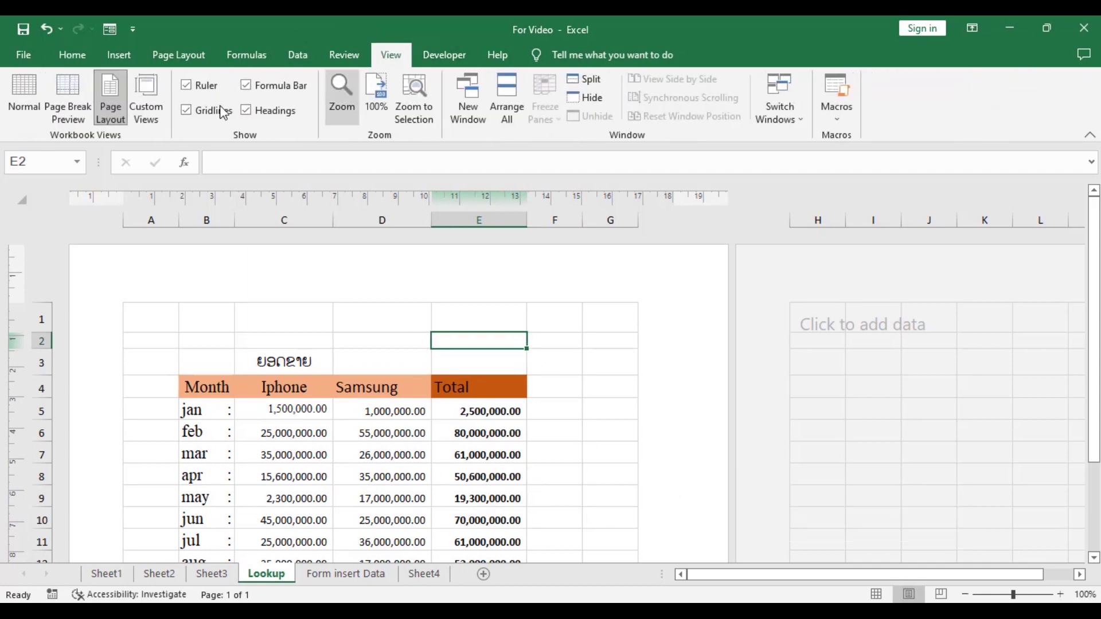
left_click(25, 102)
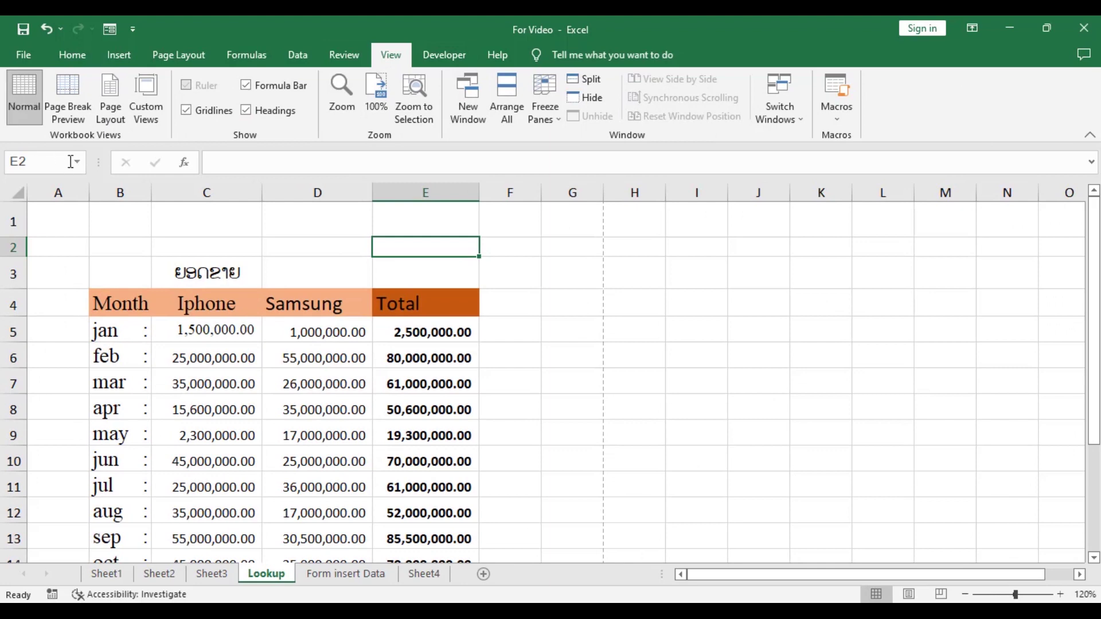
left_click(381, 399)
left_click(505, 407)
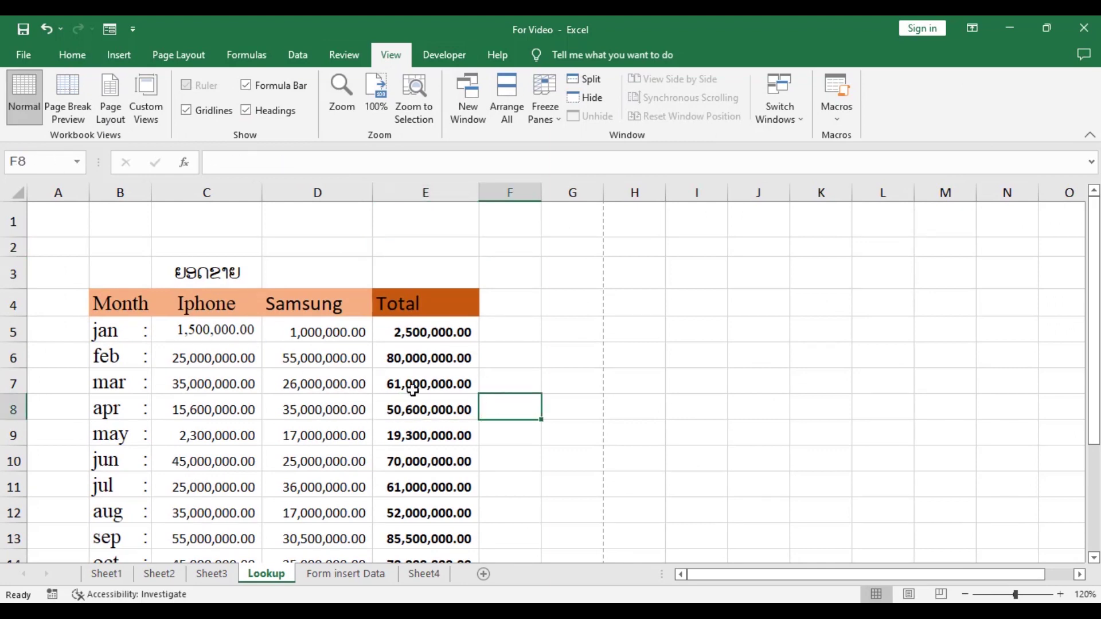
left_click(351, 384)
left_click(323, 410)
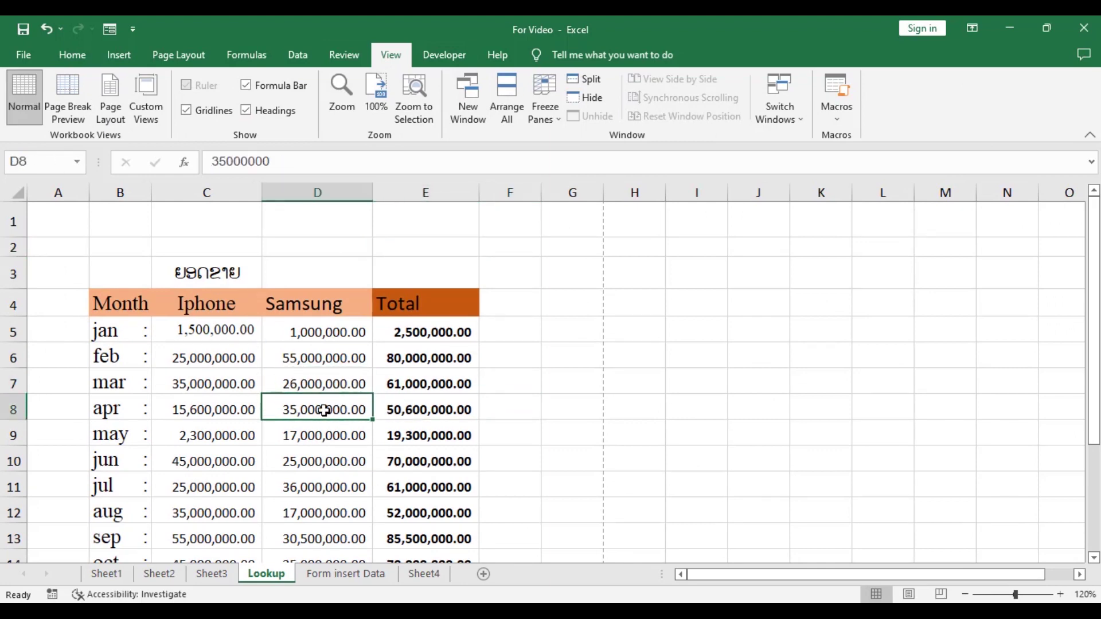
left_click(417, 412)
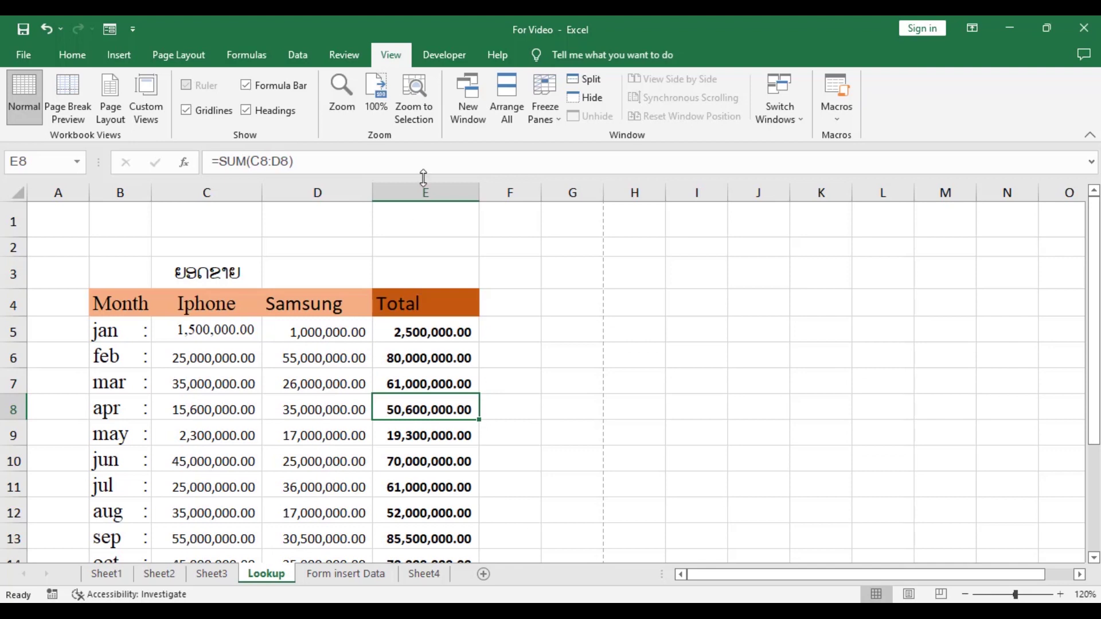
- Add a header and footer again and insert the watermark picture from the computer into the centre header section, working offline
left_click(120, 56)
left_click(918, 97)
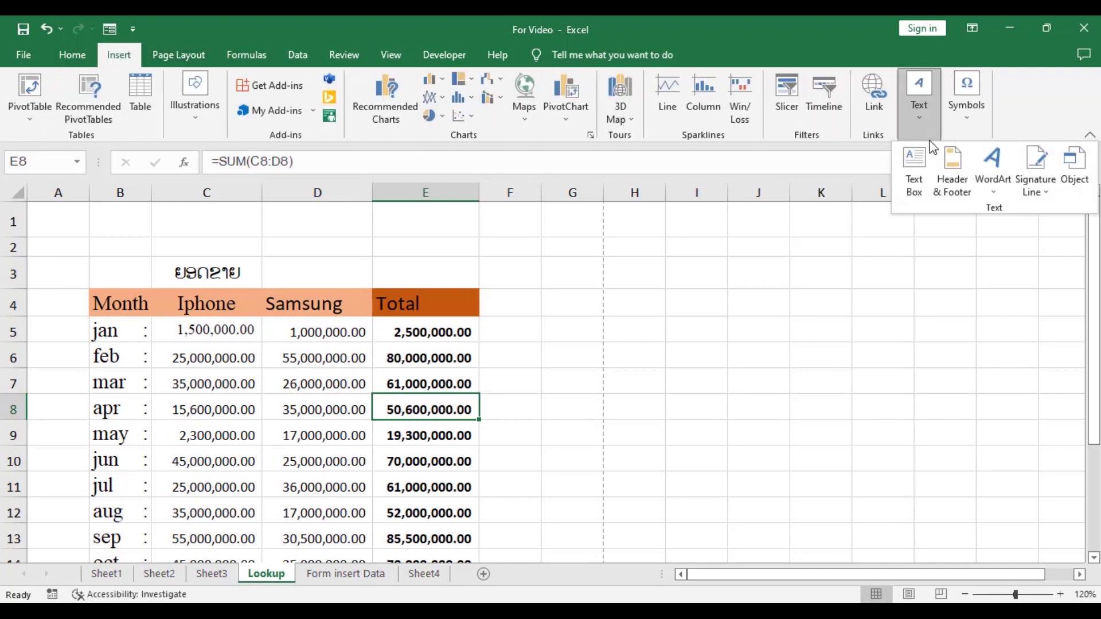
left_click(950, 174)
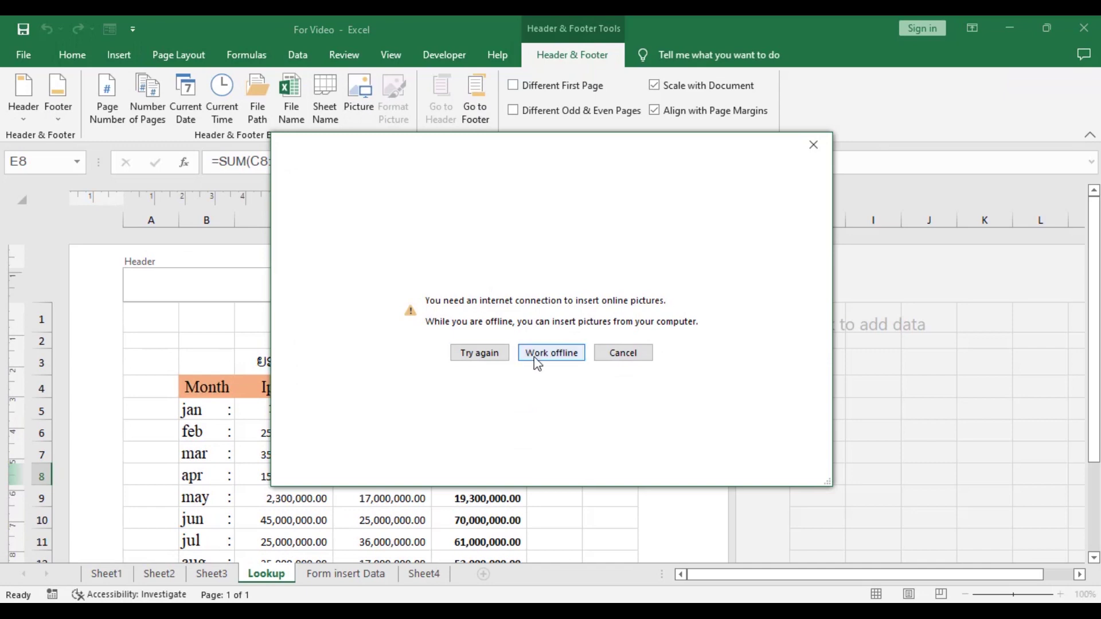
left_click(534, 357)
double_click(321, 291)
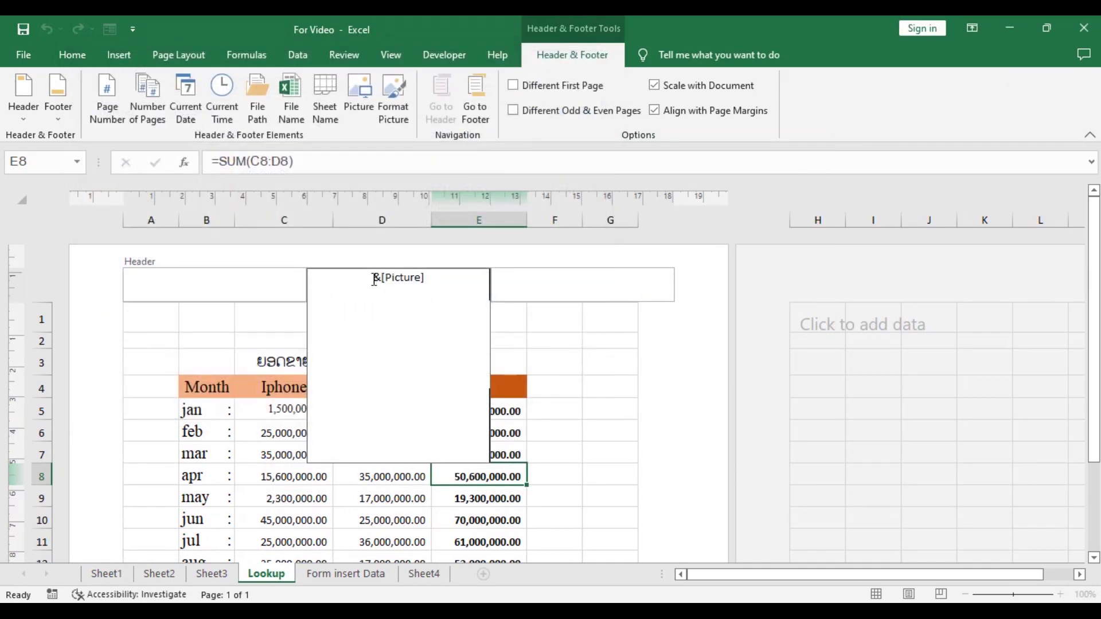
- Move the watermark picture down the page by adding nine blank lines before its code in the centre header section
key("Return")
key("Return")
key("Return")
key("Return")
key("Return")
key("Return")
key("Return")
key("Return")
key("Return")
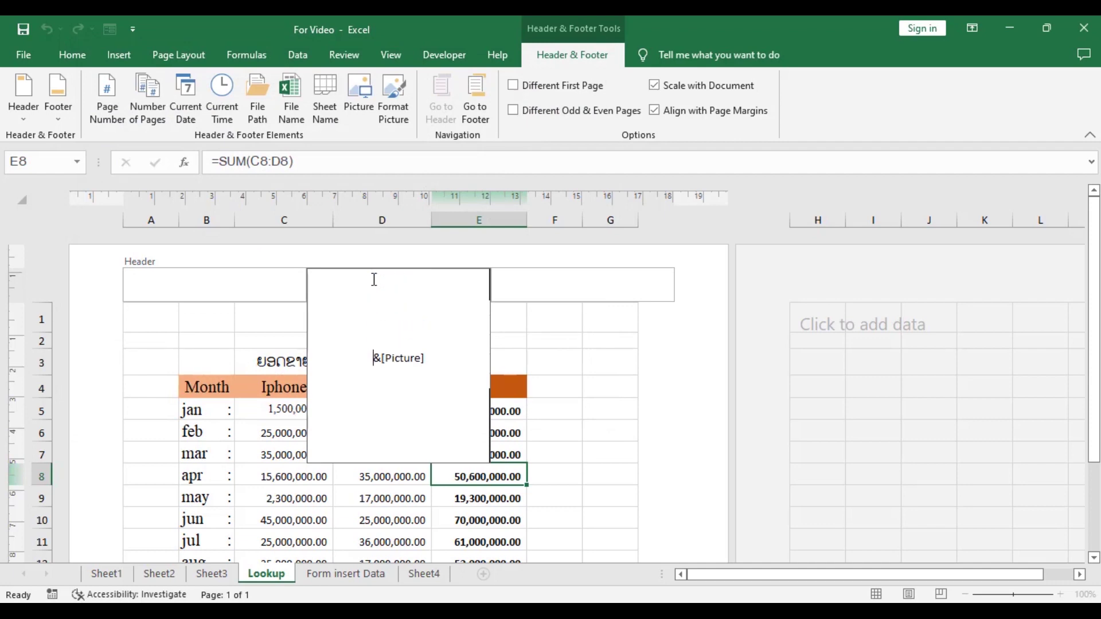
- Apply the Washout colour setting to the header picture and leave the header
left_click(393, 99)
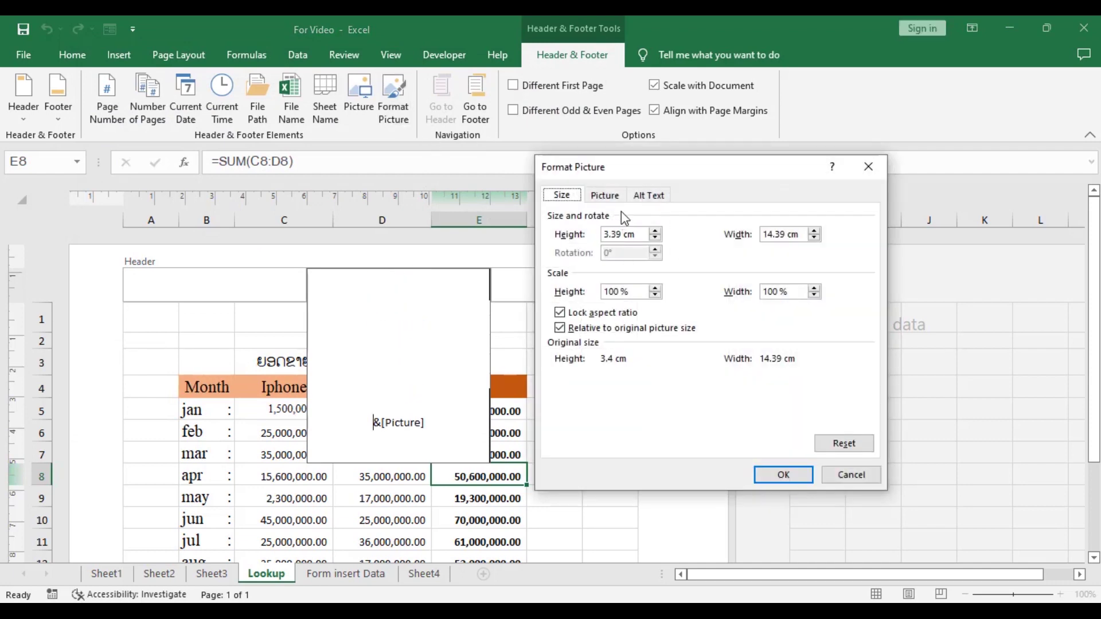
left_click(615, 196)
left_click(711, 294)
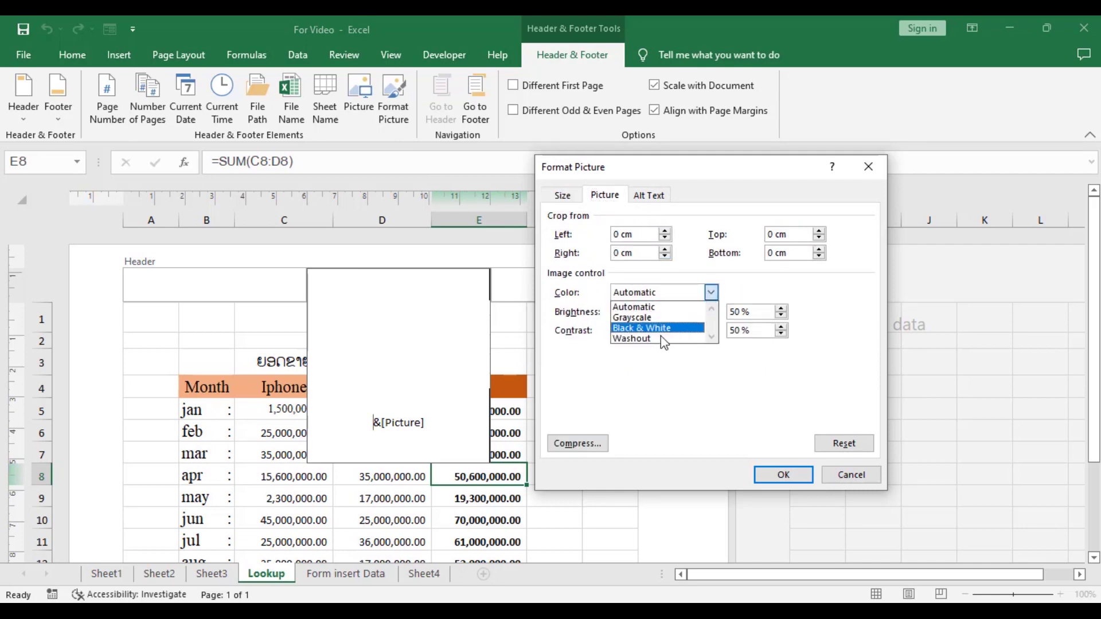
left_click(648, 340)
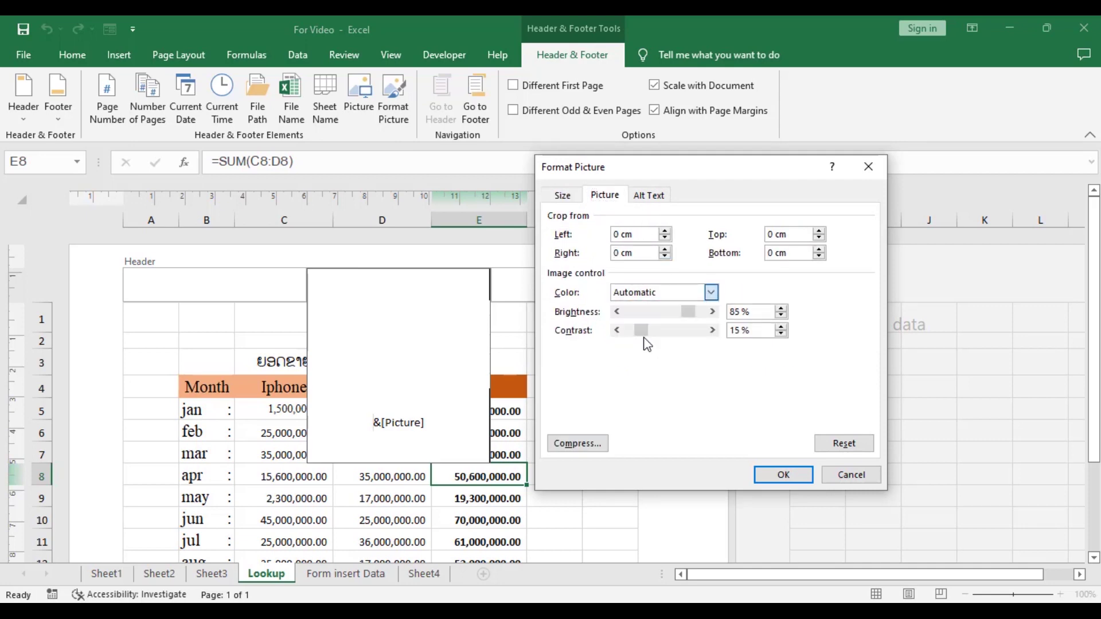
left_click(783, 475)
left_click(588, 458)
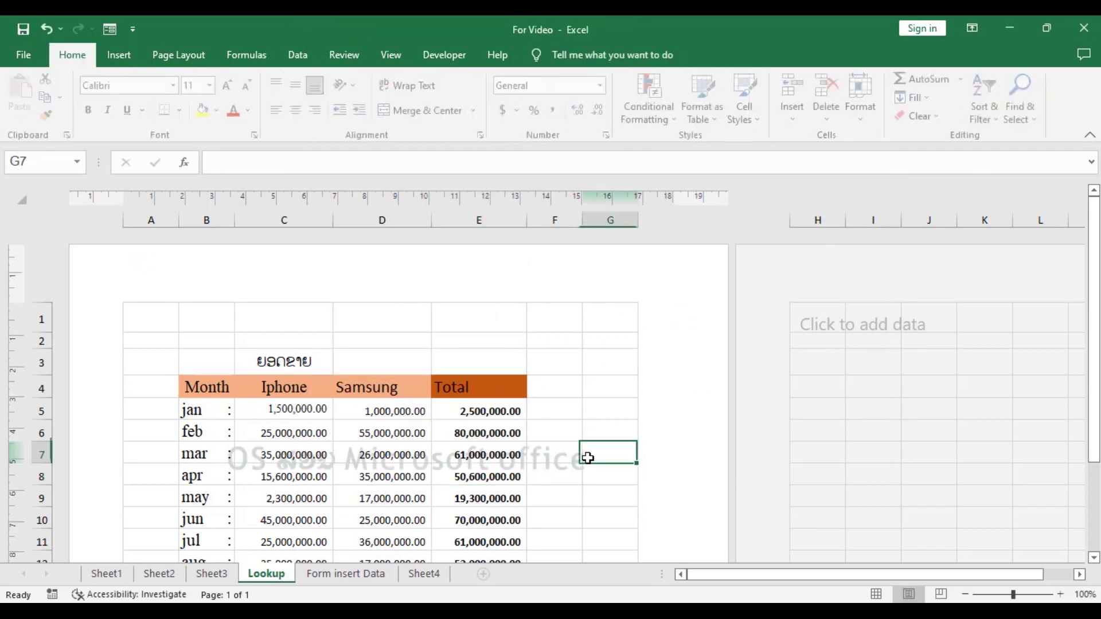
left_click(550, 494)
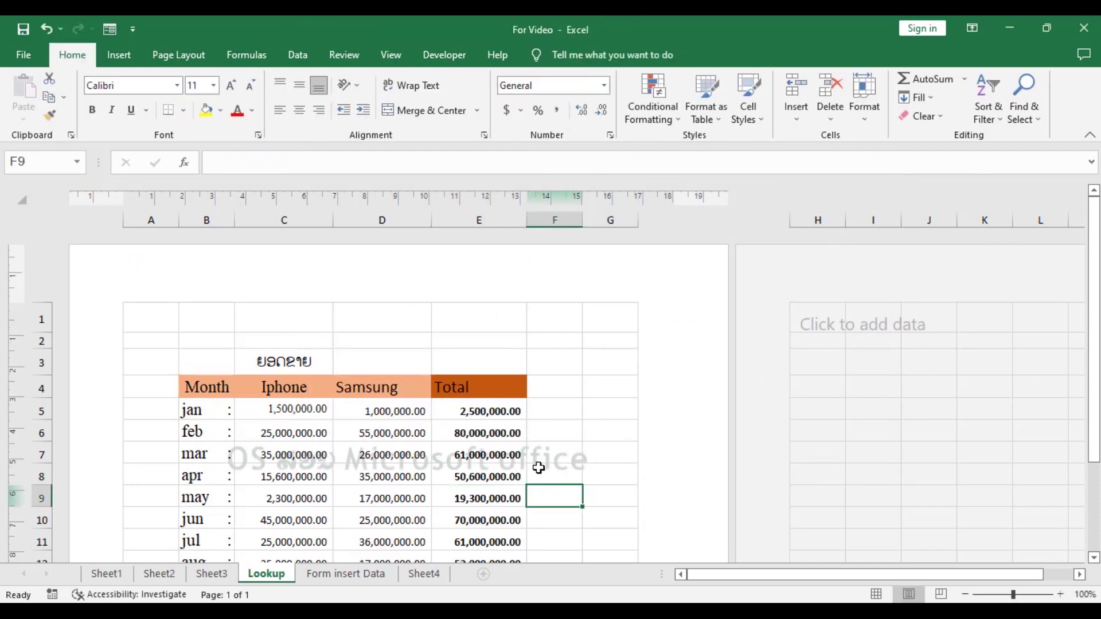
left_click(539, 468)
left_click(546, 455)
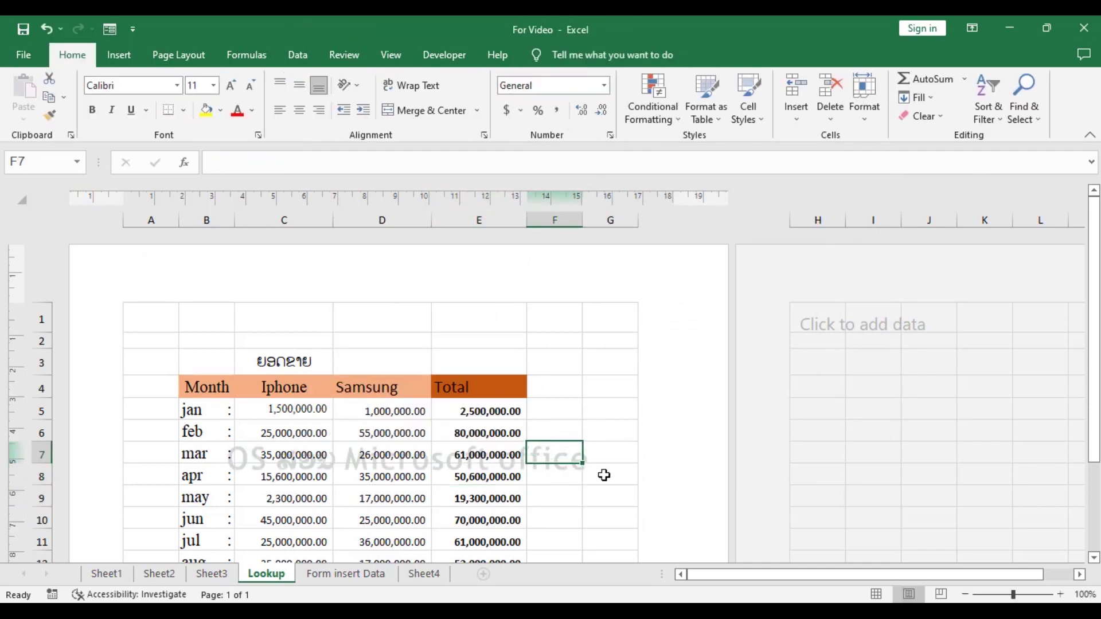
left_click(565, 481)
left_click(555, 521)
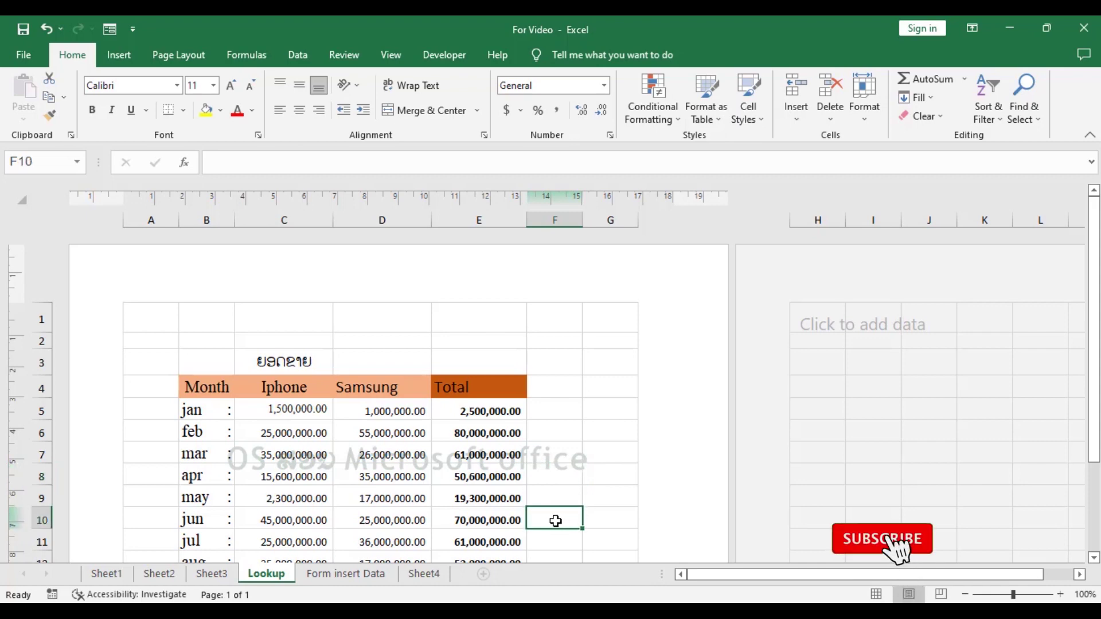